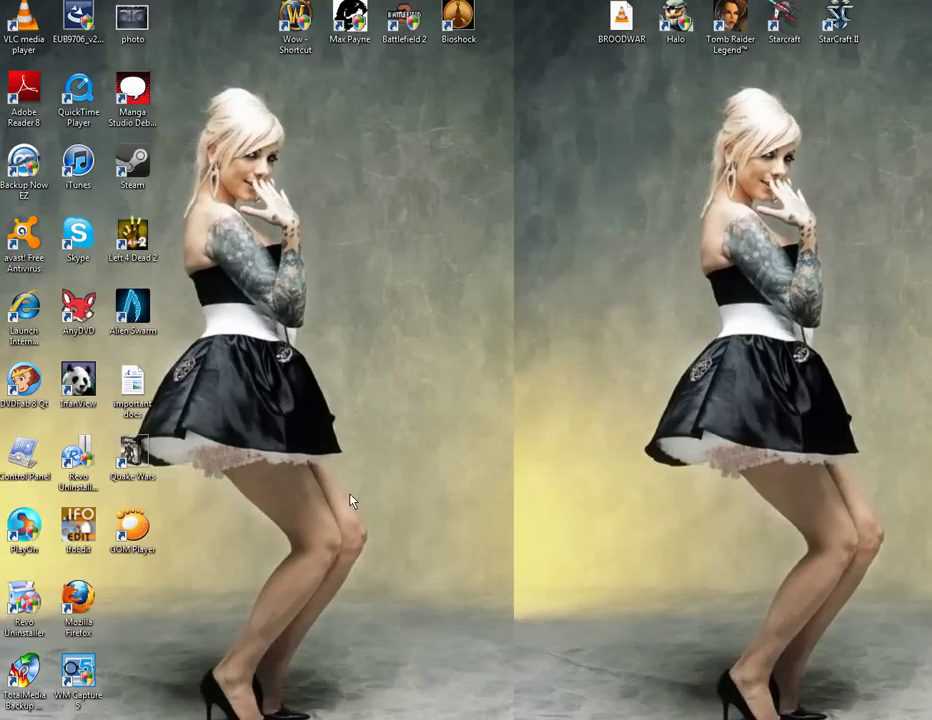
drag(426, 171, 582, 439)
mouse_move(395, 199)
mouse_down()
mouse_move(628, 376)
mouse_move(505, 252)
mouse_move(452, 175)
mouse_up()
mouse_move(424, 133)
mouse_down()
mouse_move(581, 333)
mouse_move(588, 553)
mouse_move(460, 198)
mouse_move(414, 116)
mouse_up()
drag(212, 75, 300, 540)
drag(183, 79, 349, 513)
drag(870, 152, 300, 362)
drag(440, 510, 337, 173)
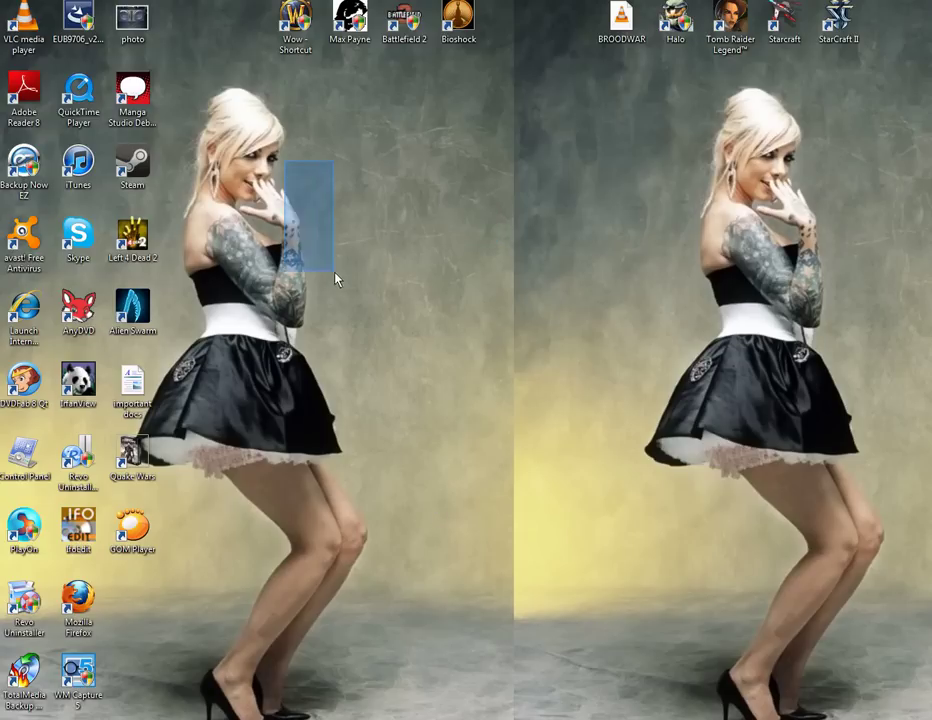
drag(209, 94, 318, 335)
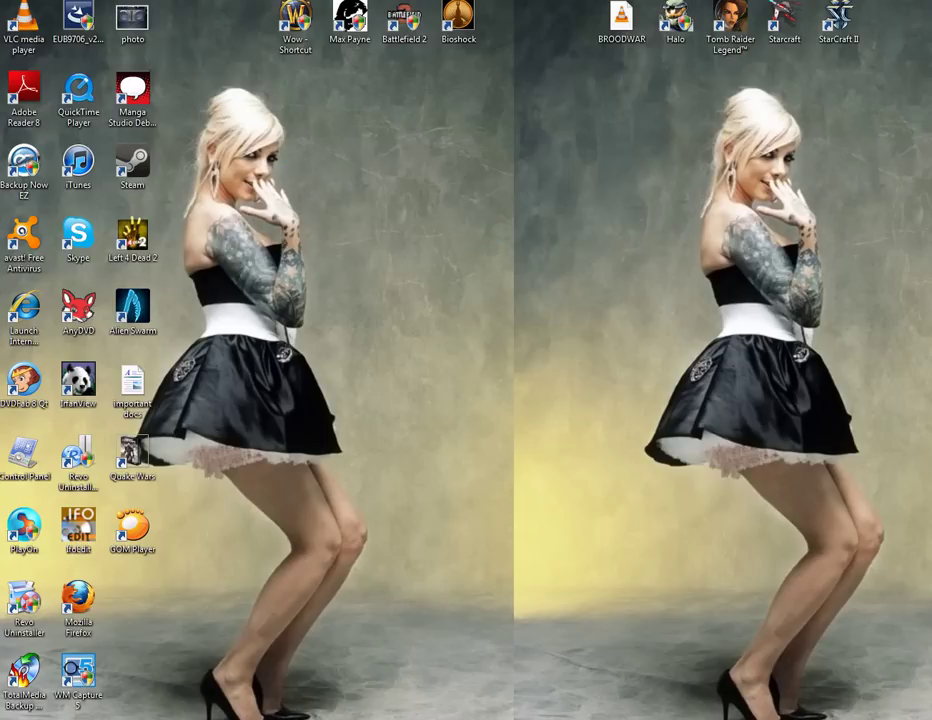
mouse_move(420, 718)
key(super)
key(super)
drag(646, 316, 393, 157)
drag(401, 213, 605, 343)
drag(537, 405, 467, 227)
drag(572, 376, 483, 183)
drag(462, 139, 514, 341)
- Launch DVDFab 8 Qt and view the movie folders in my things\FullDisc\FullDisc on SimpleDrive (M:)
click(8, 712)
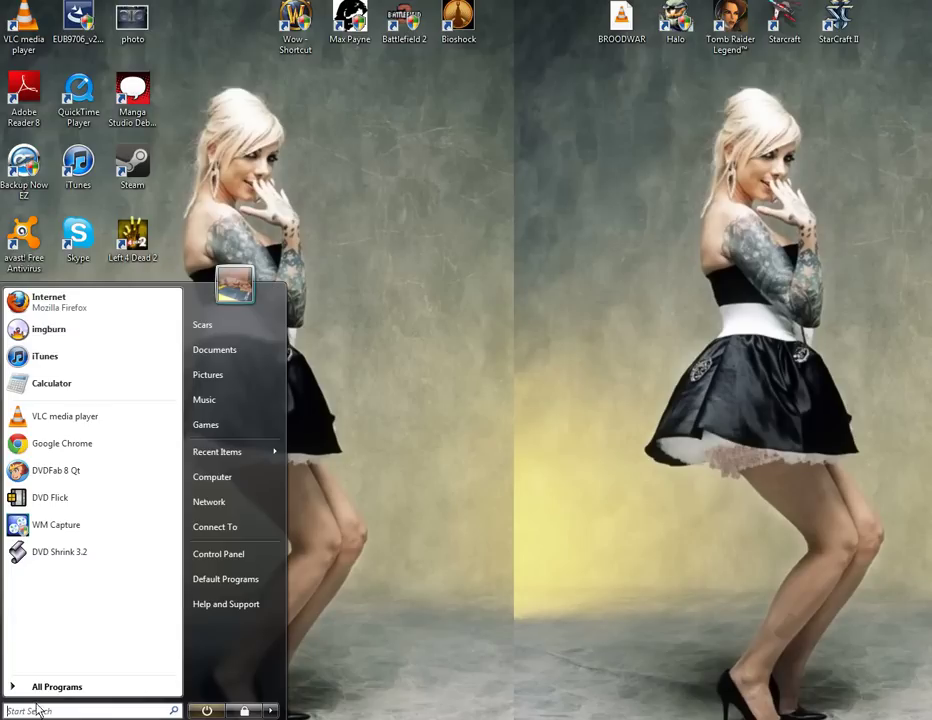
click(67, 484)
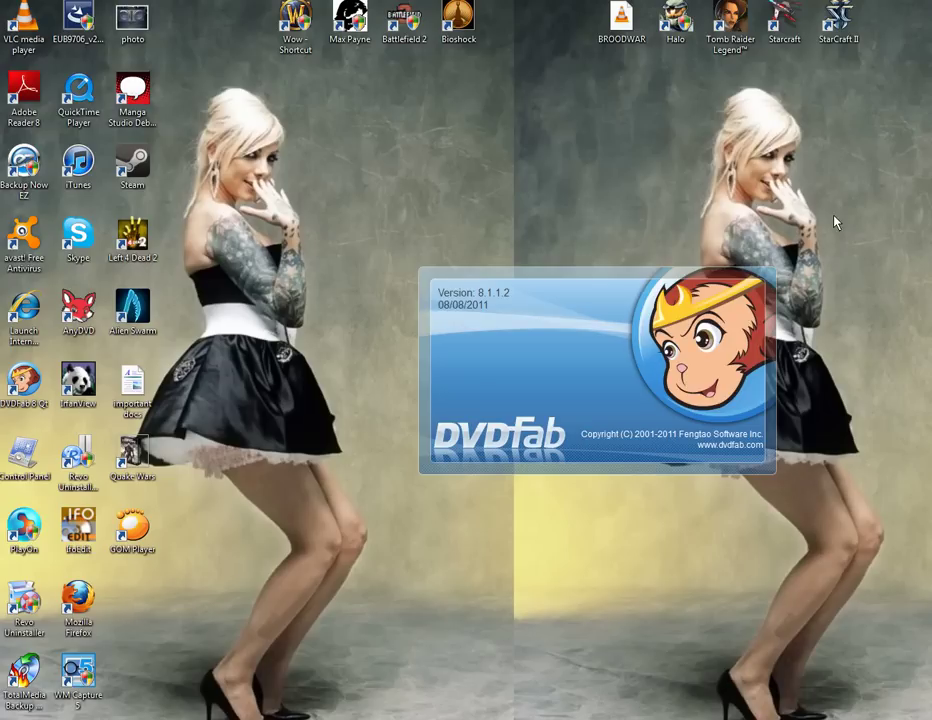
click(8, 712)
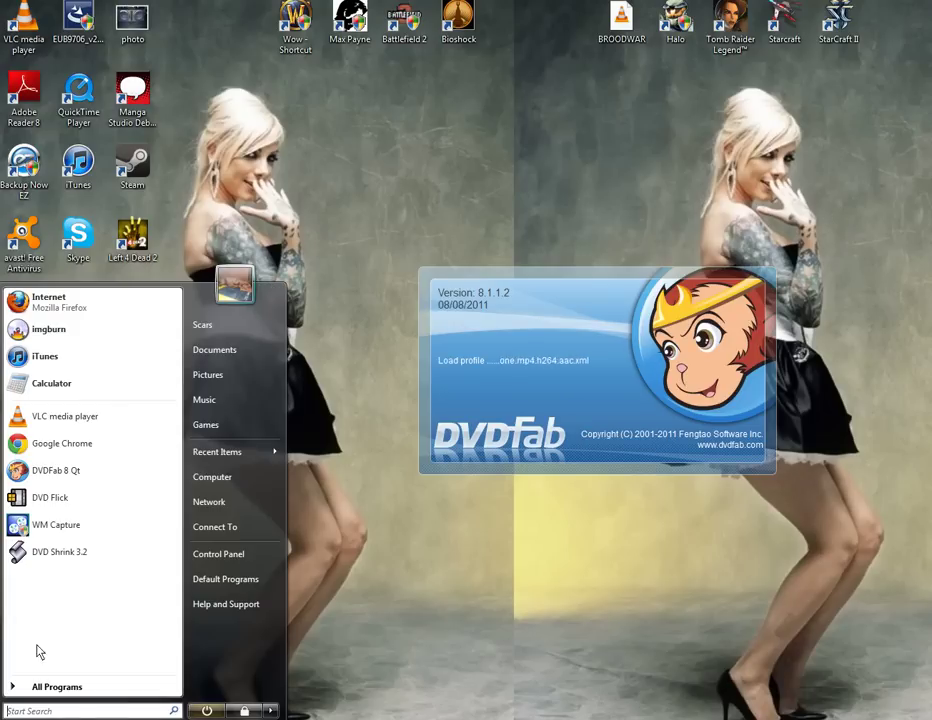
click(226, 479)
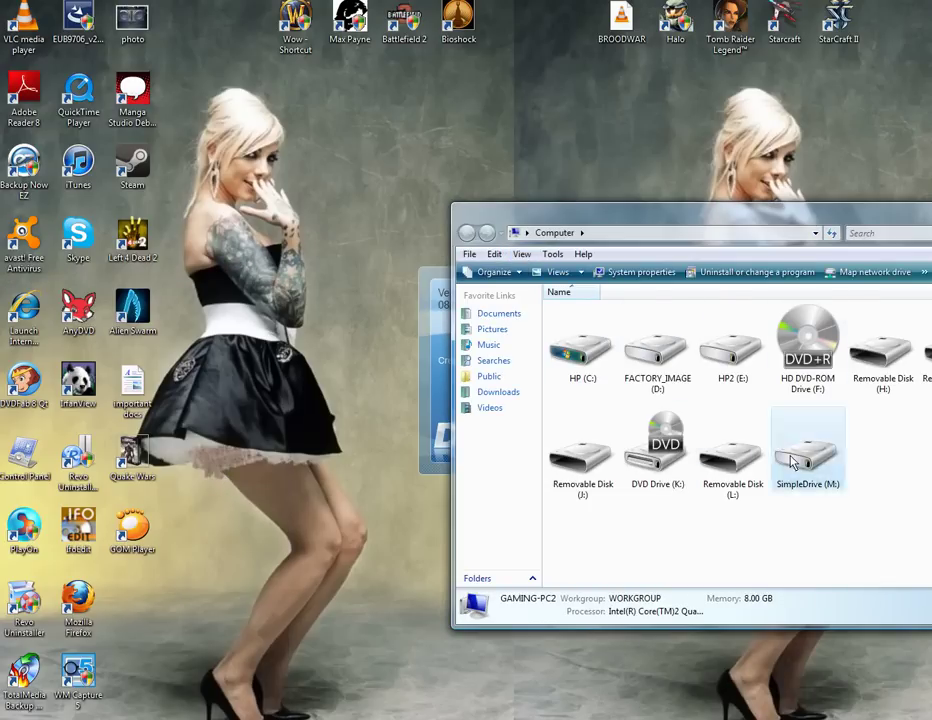
double_click(660, 372)
double_click(806, 372)
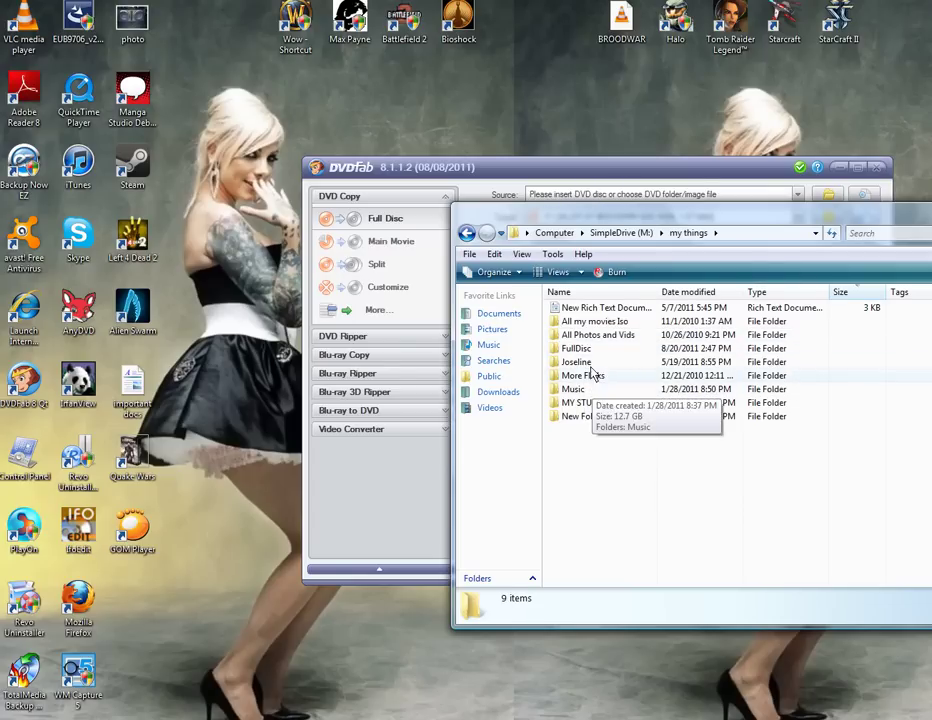
double_click(589, 349)
double_click(592, 310)
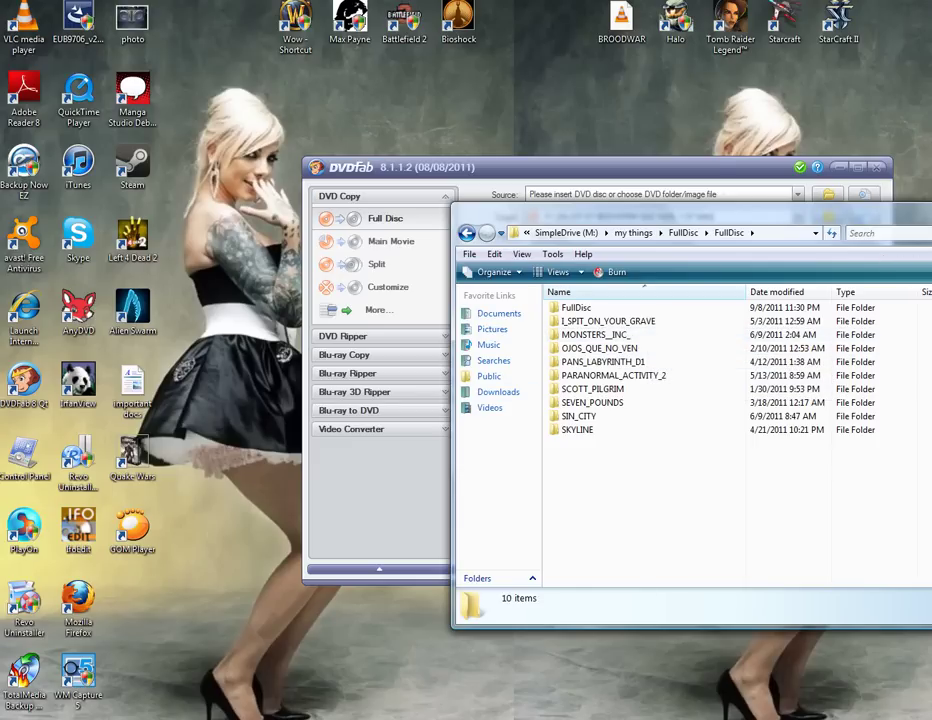
key(alt+F4)
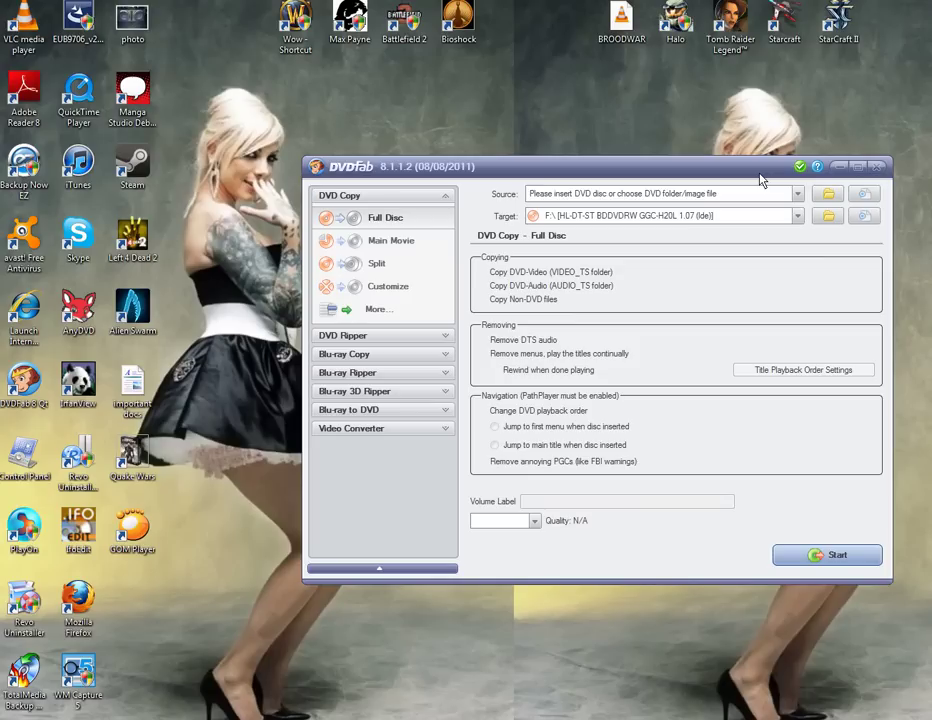
- Review the source and target choices of DVDFab's Full Disc copy mode and close the program
drag(758, 172, 760, 186)
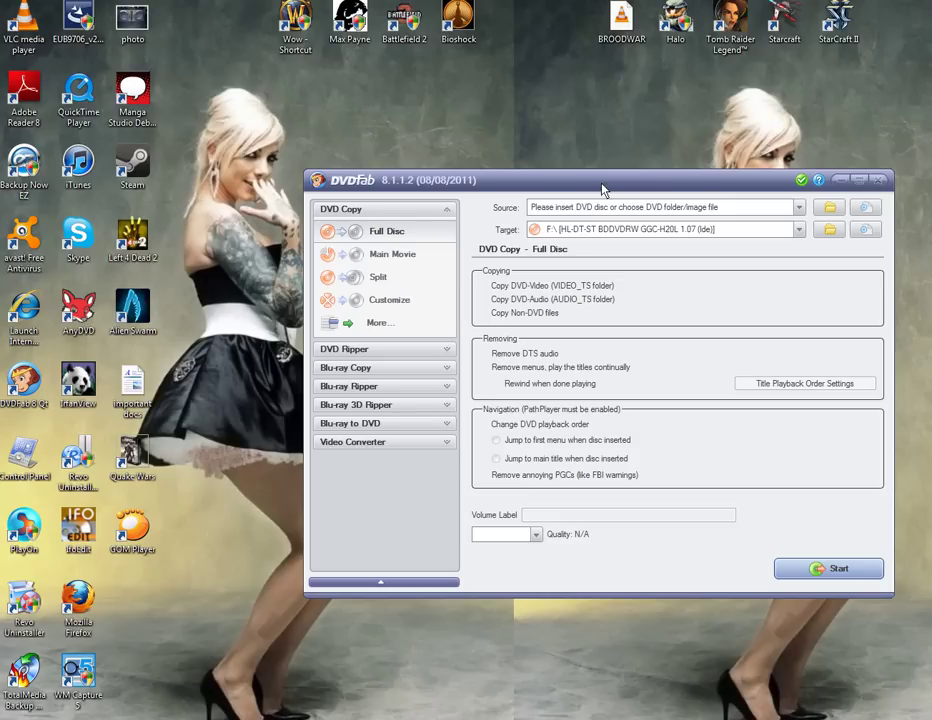
drag(602, 188, 603, 160)
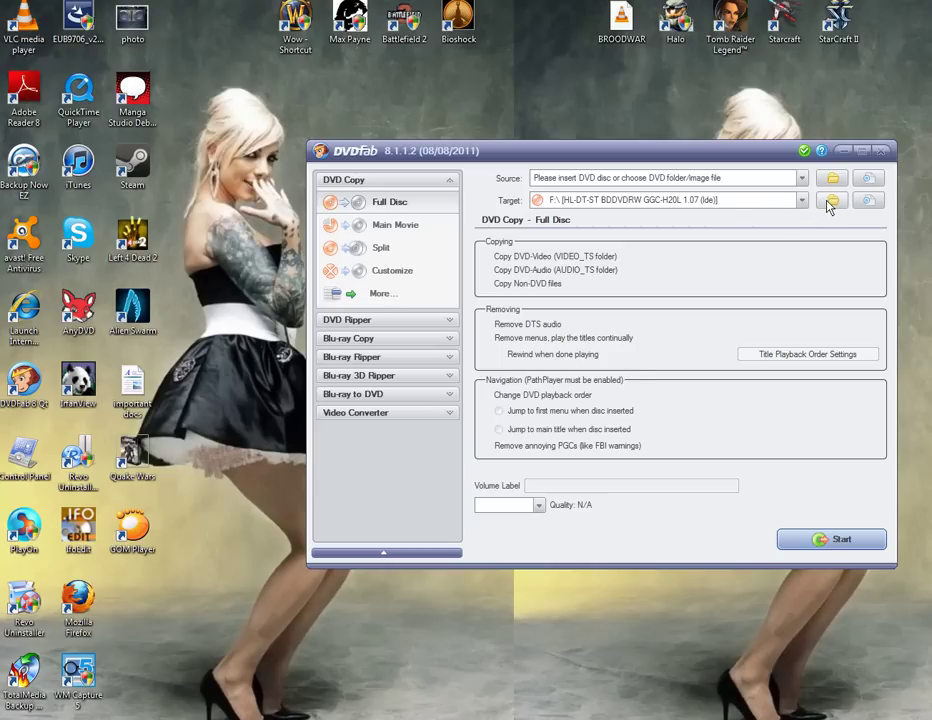
click(801, 200)
click(801, 200)
click(880, 150)
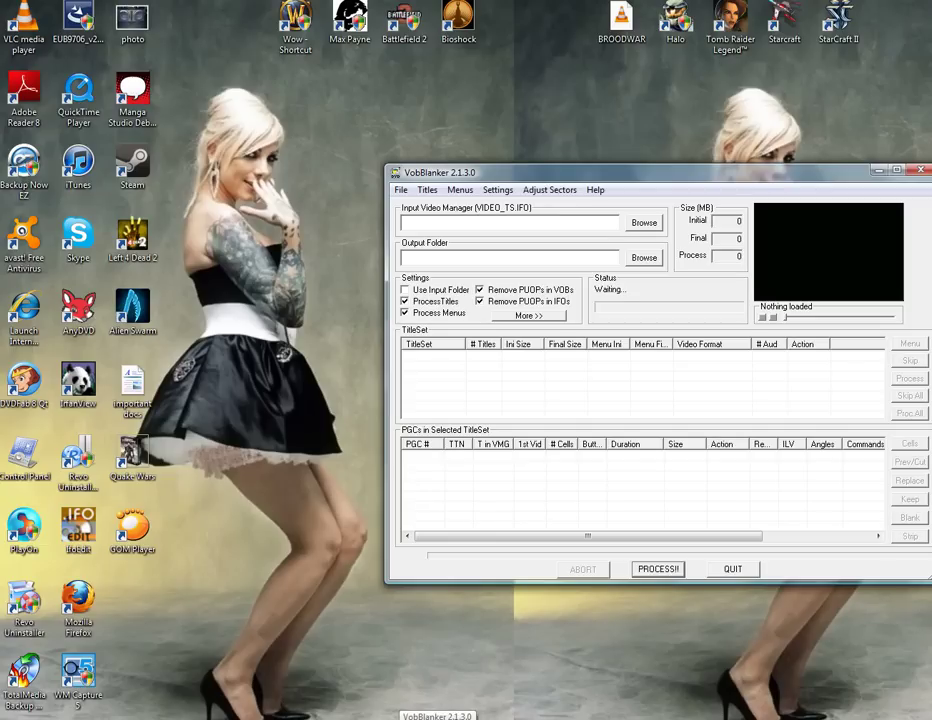
- Switch to VobBlanker, enlarge its window slightly and reposition it so the whole window is visible
drag(474, 172, 467, 168)
click(14, 690)
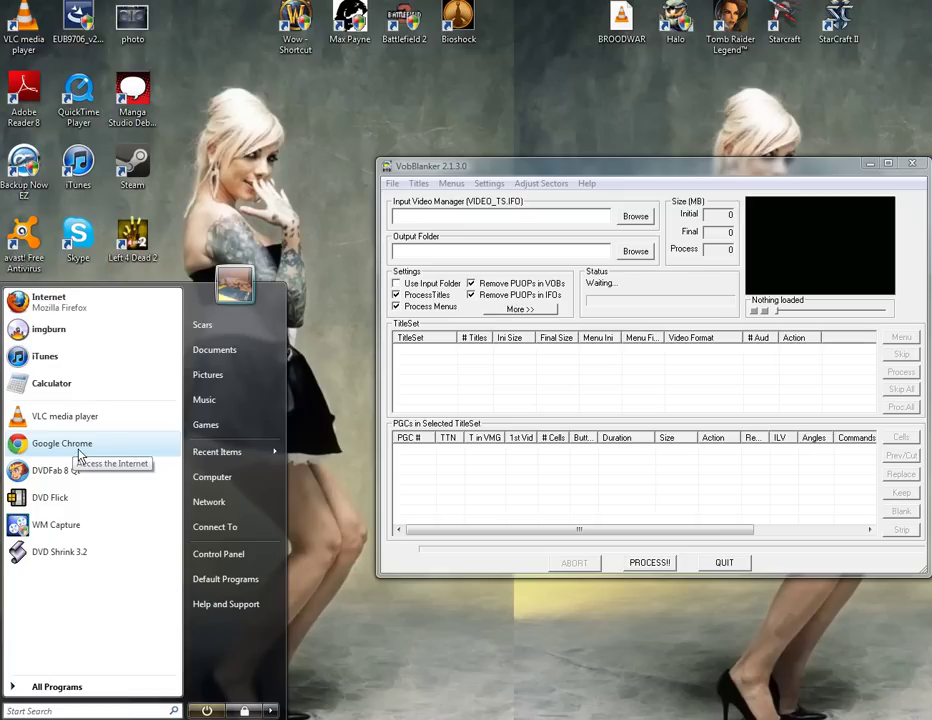
click(698, 177)
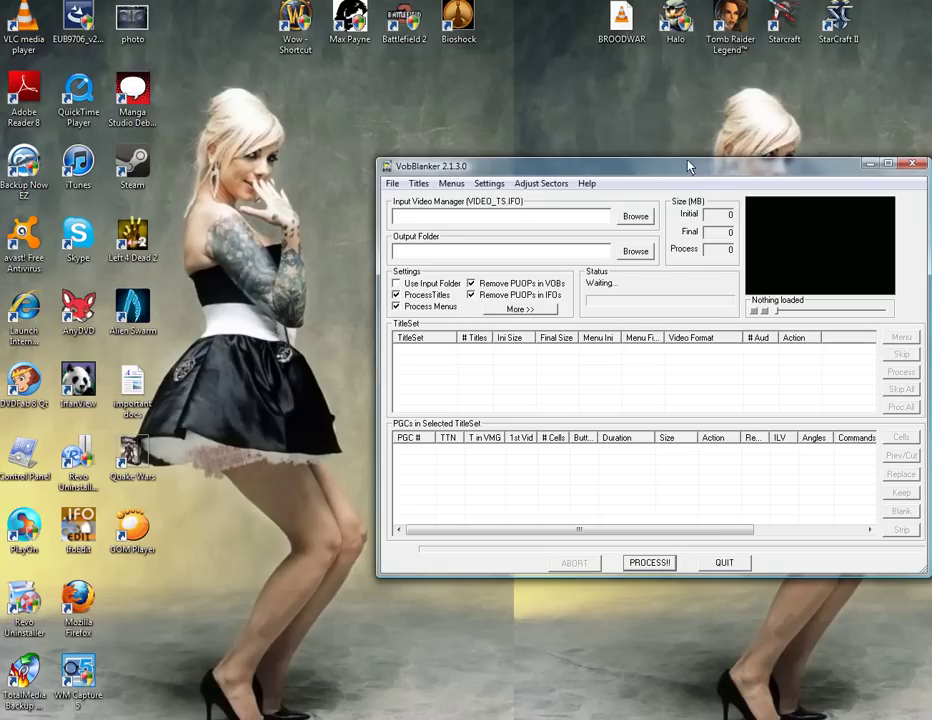
drag(660, 179, 571, 193)
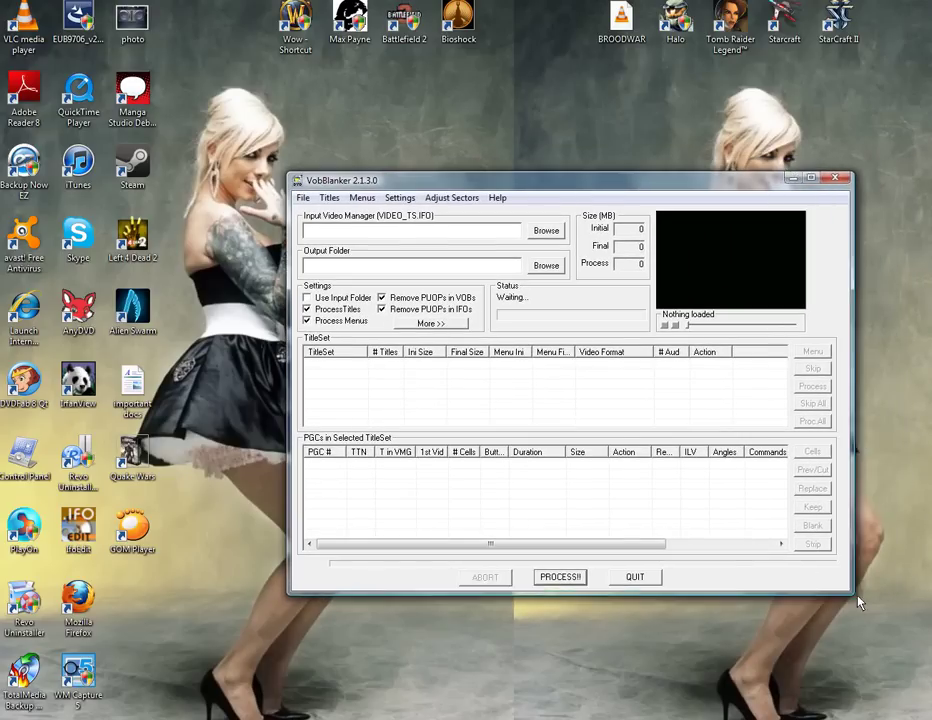
drag(858, 602, 903, 641)
drag(589, 185, 535, 177)
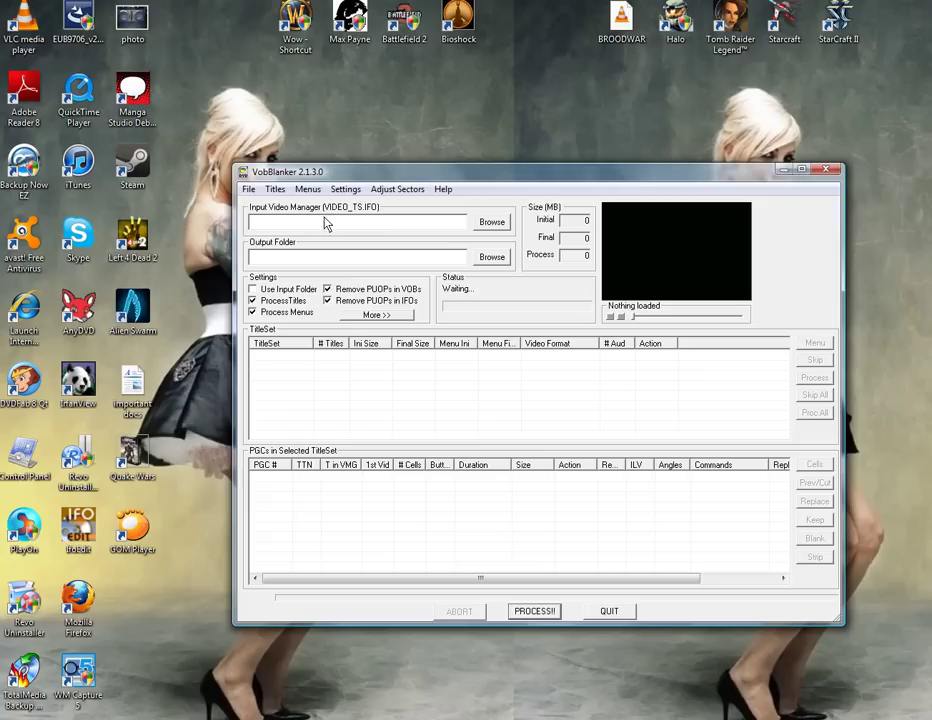
- Browse for the input video manager file in the FullDisc folder of my things on SimpleDrive (M:)
click(493, 222)
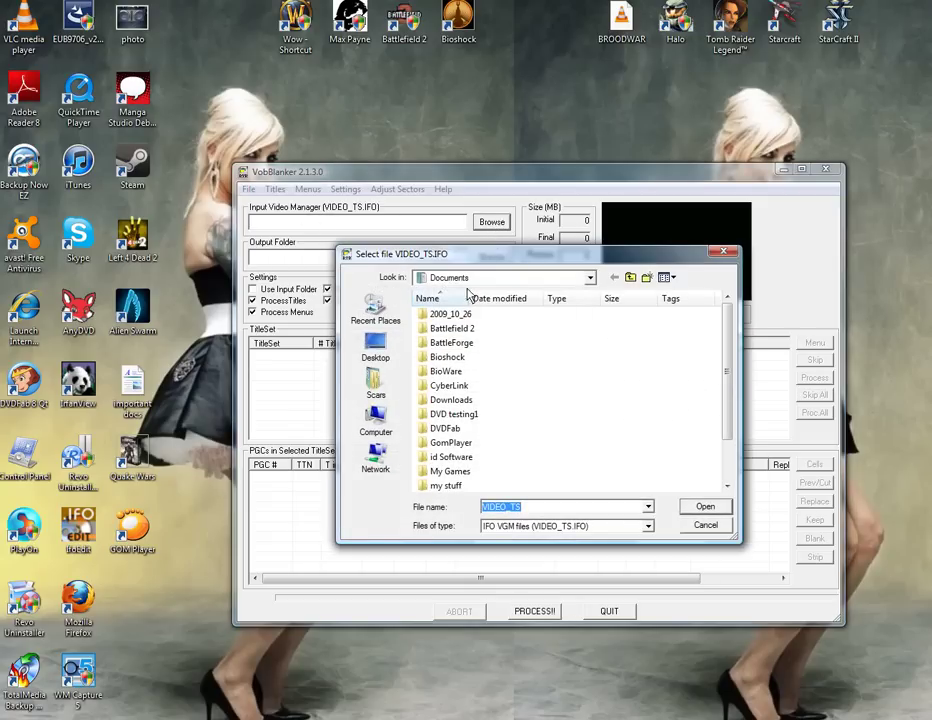
click(376, 385)
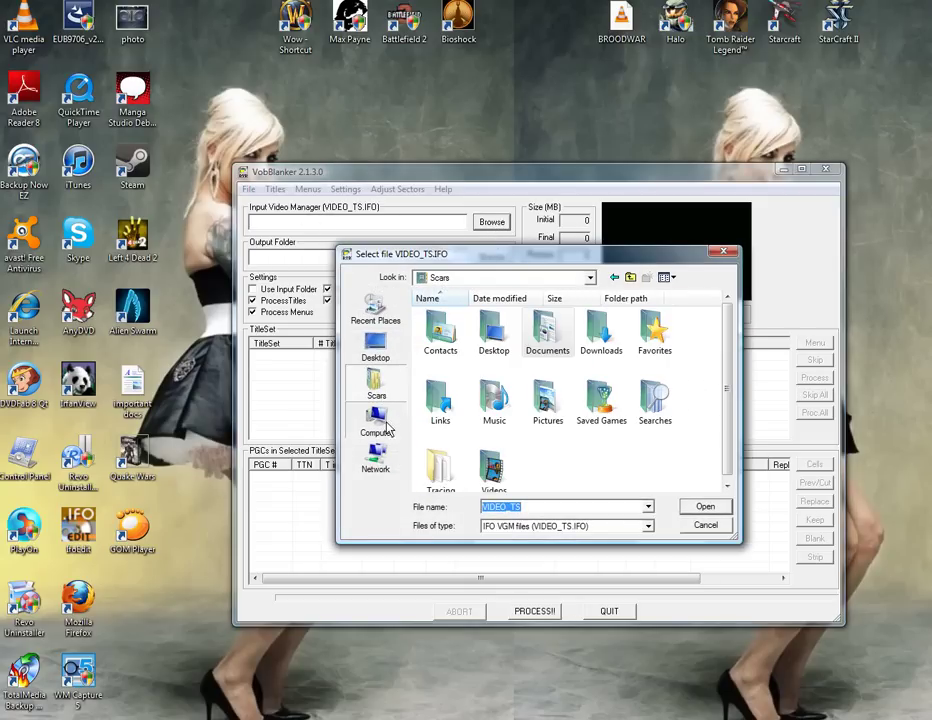
click(389, 428)
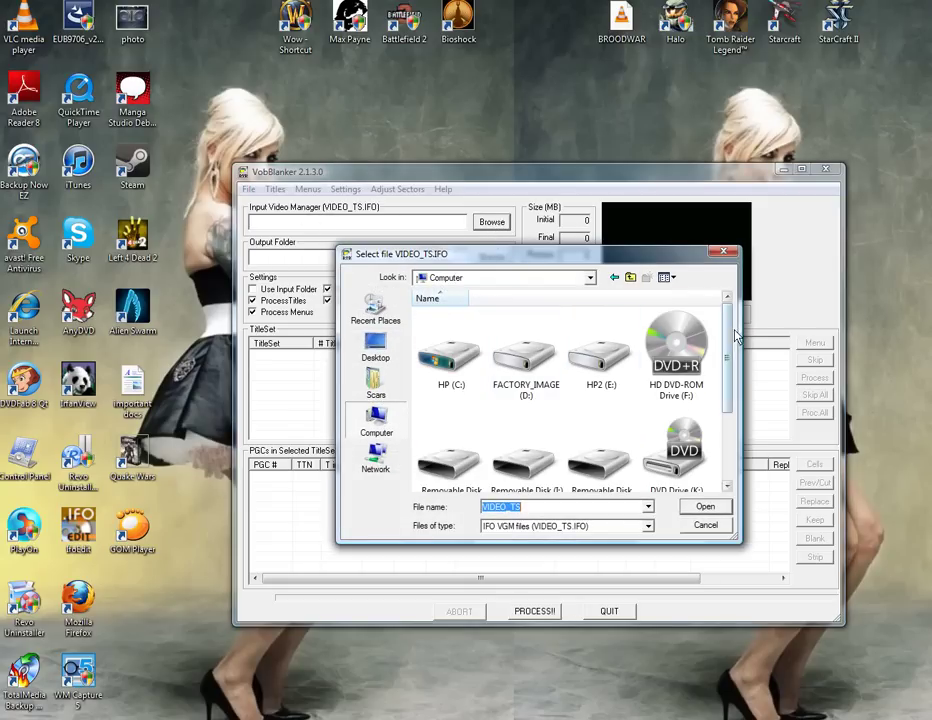
scroll(728, 400, down, 3)
double_click(529, 468)
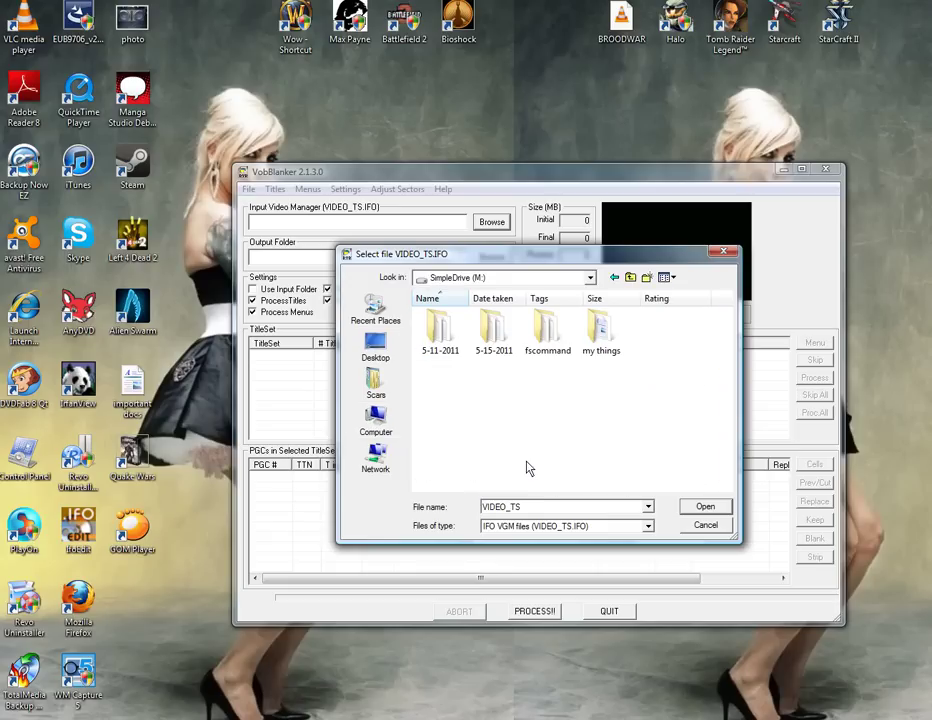
double_click(603, 338)
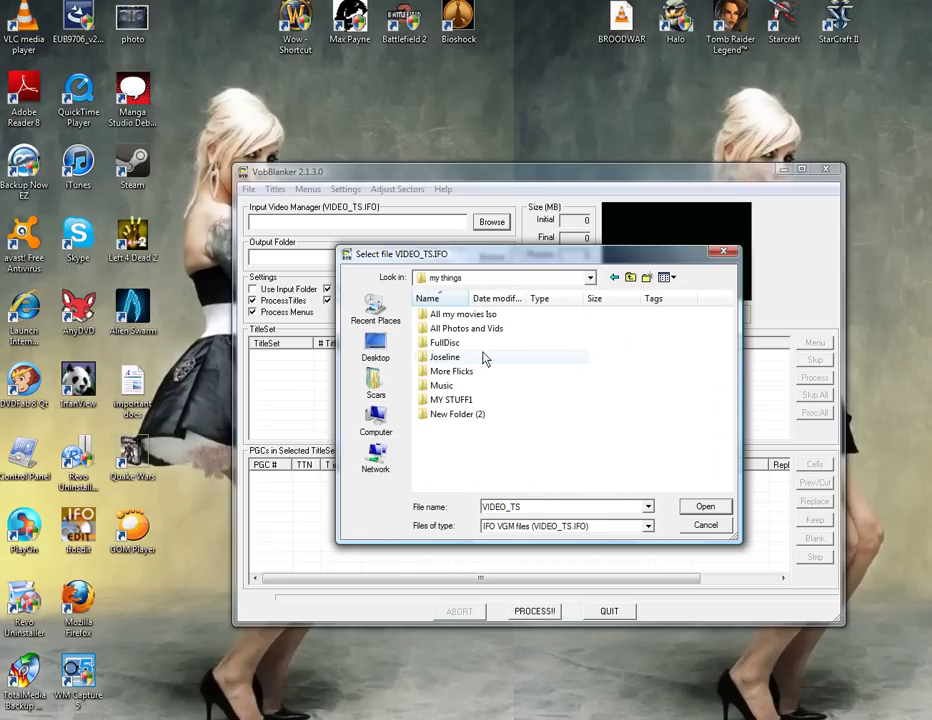
double_click(462, 343)
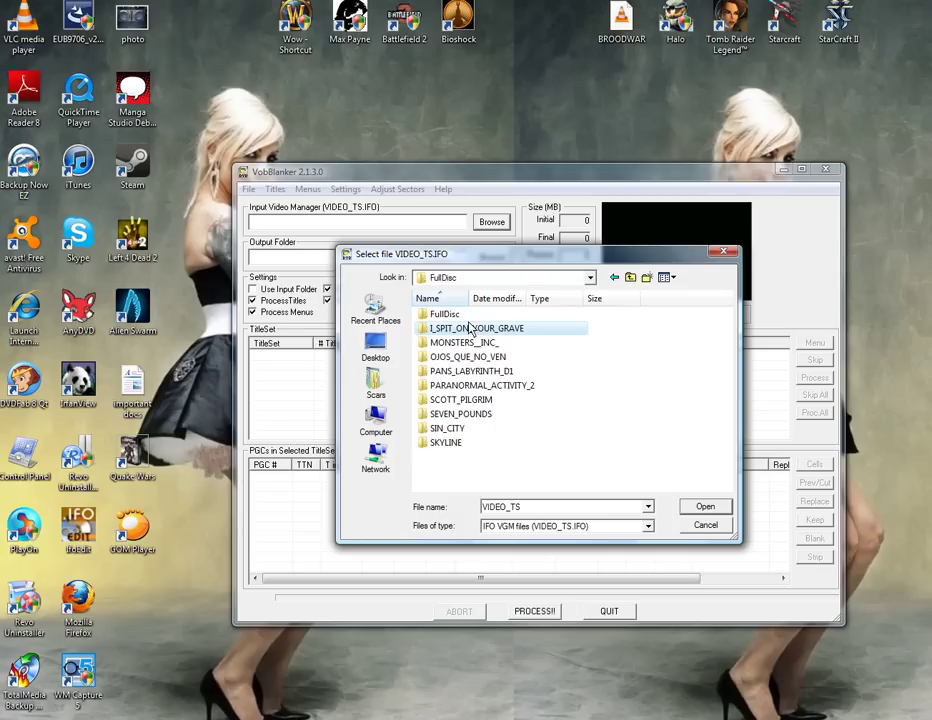
- Load the VIDEO_TS file from the VIDEO_TS subfolder of MONSTERS__INC_ as the input video manager
double_click(465, 343)
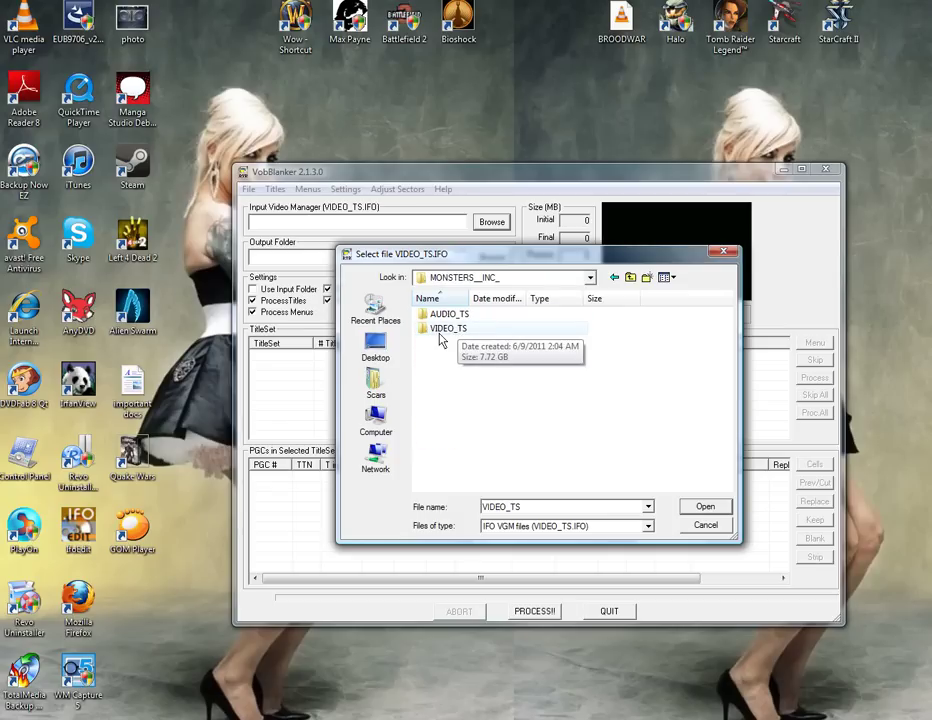
double_click(443, 330)
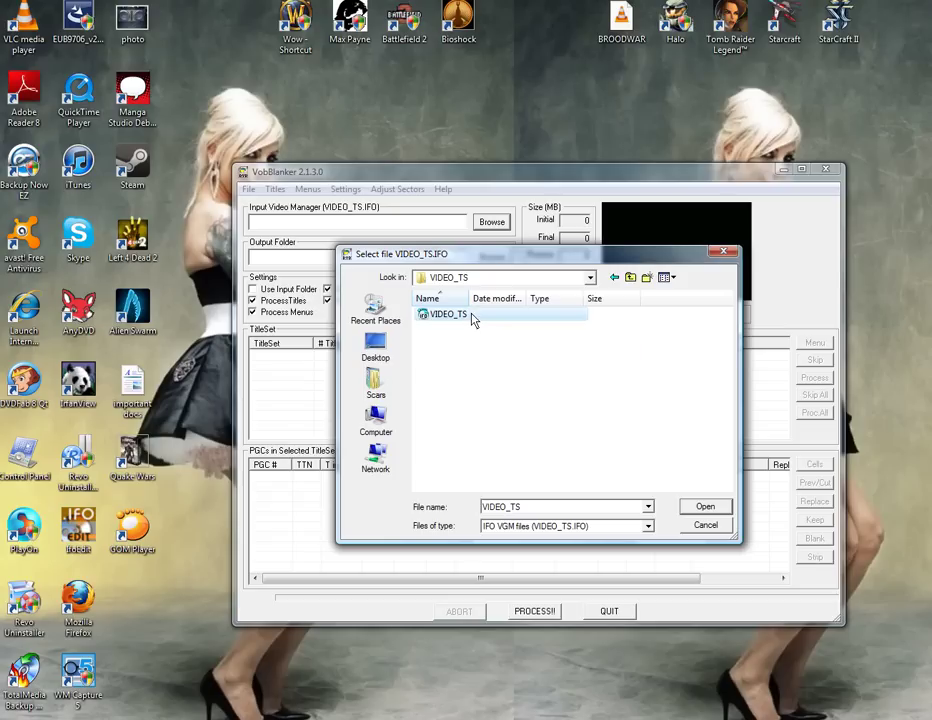
click(437, 318)
drag(481, 259, 471, 324)
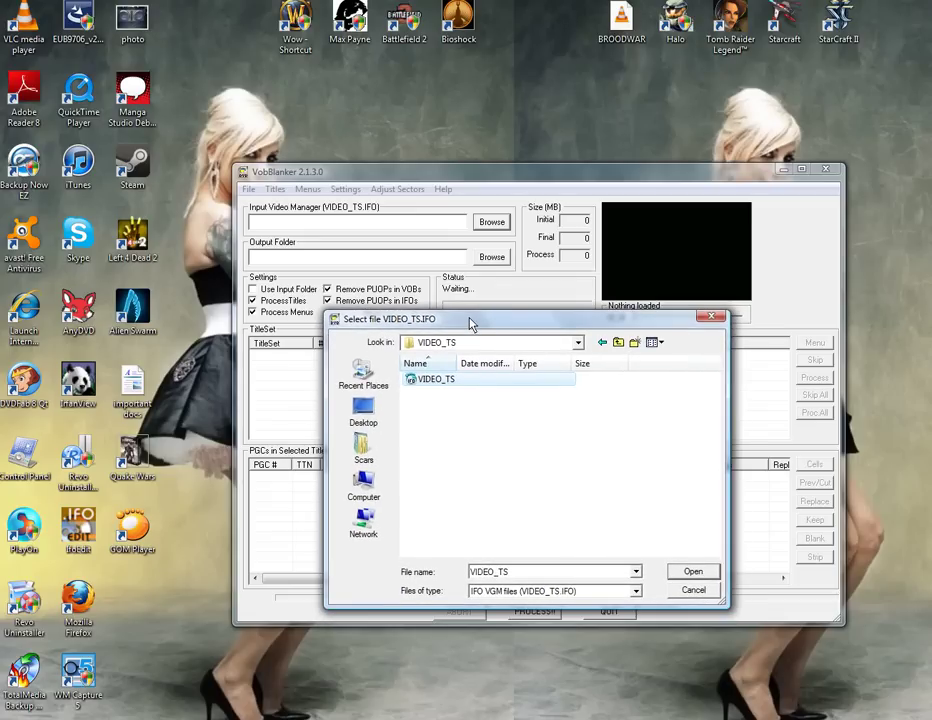
click(692, 574)
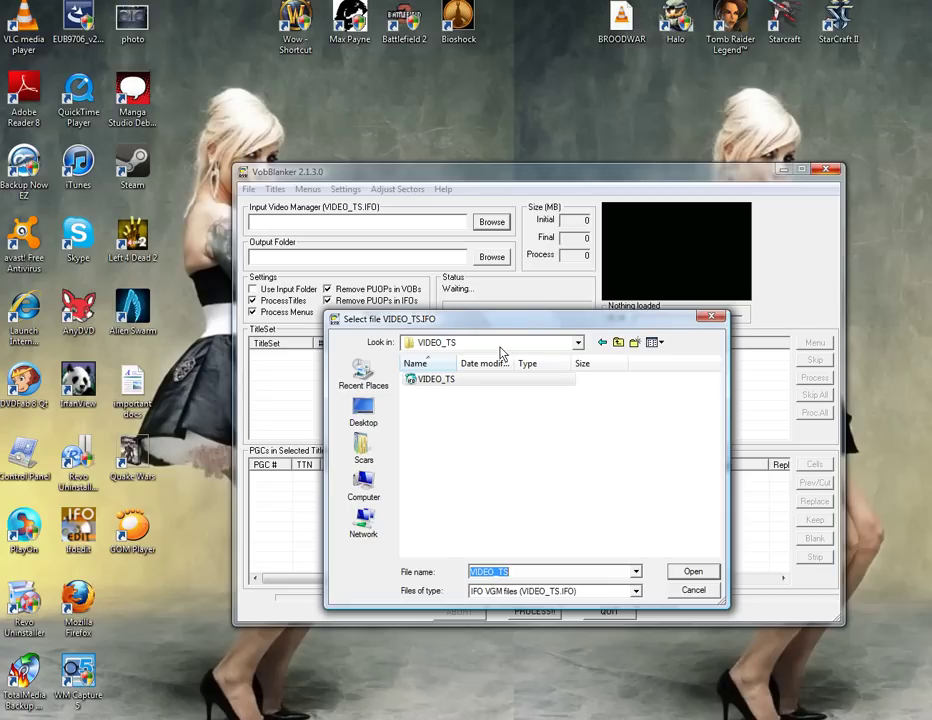
key(Return)
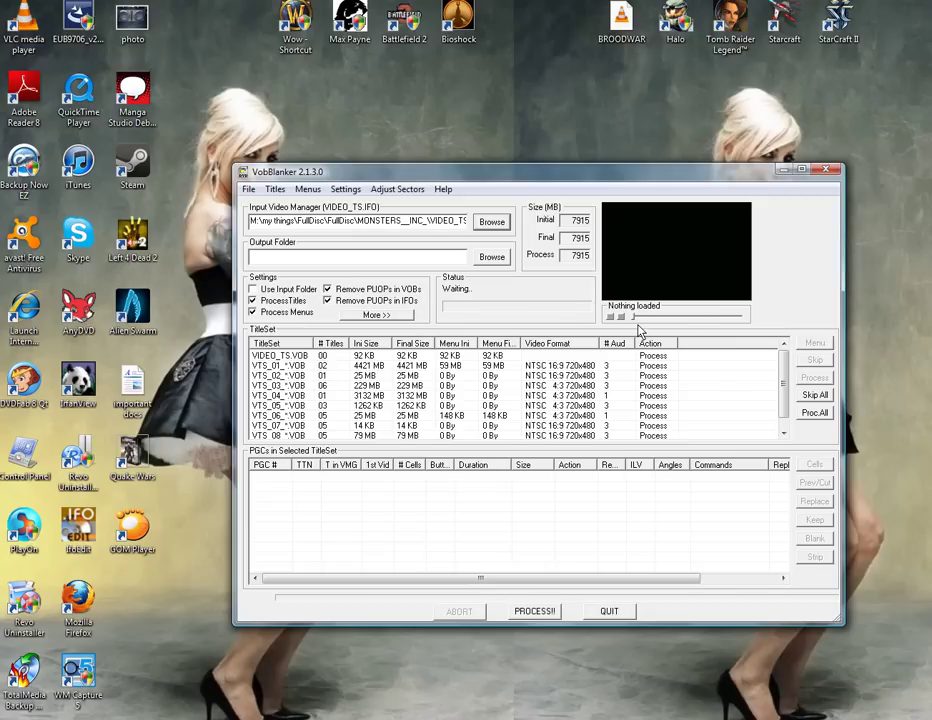
- Examine the title set list and the program chains of title sets VTS_01 and VTS_02
click(293, 370)
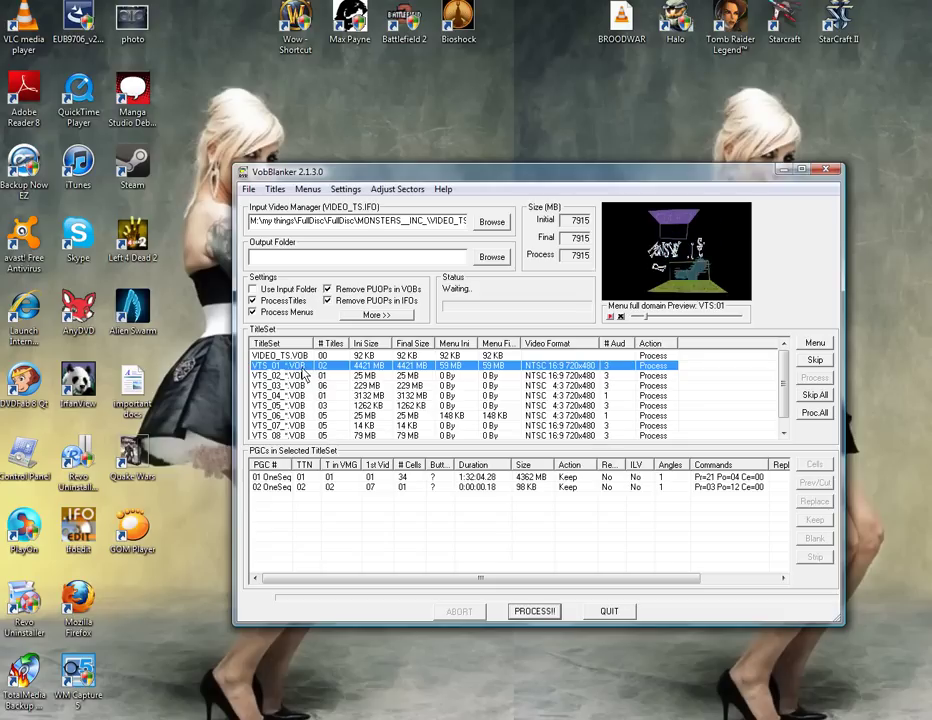
scroll(783, 390, down, 1)
scroll(783, 390, up, 1)
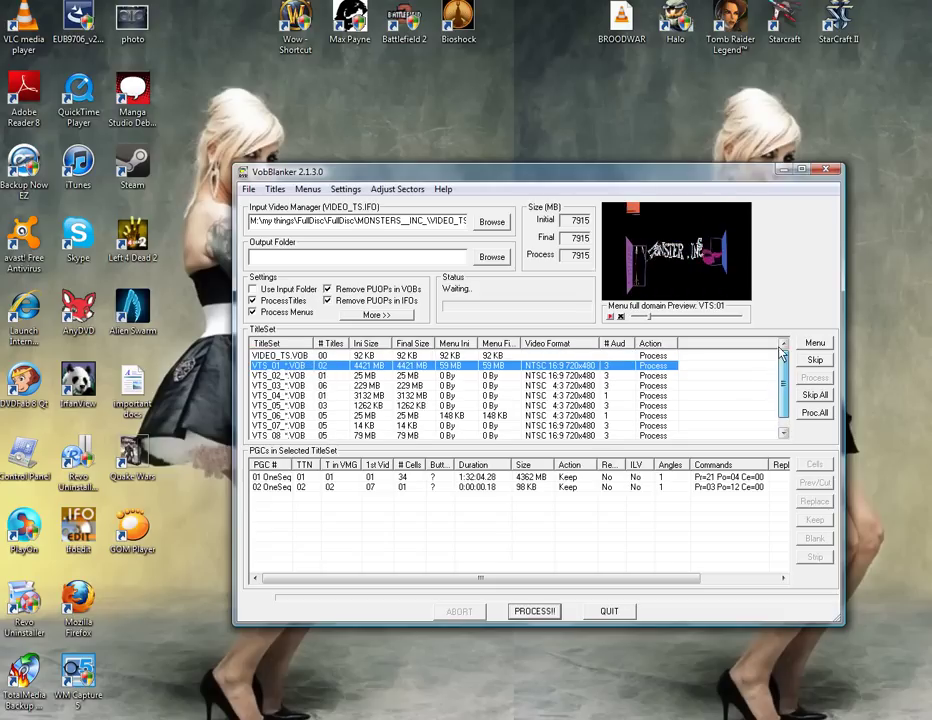
click(364, 376)
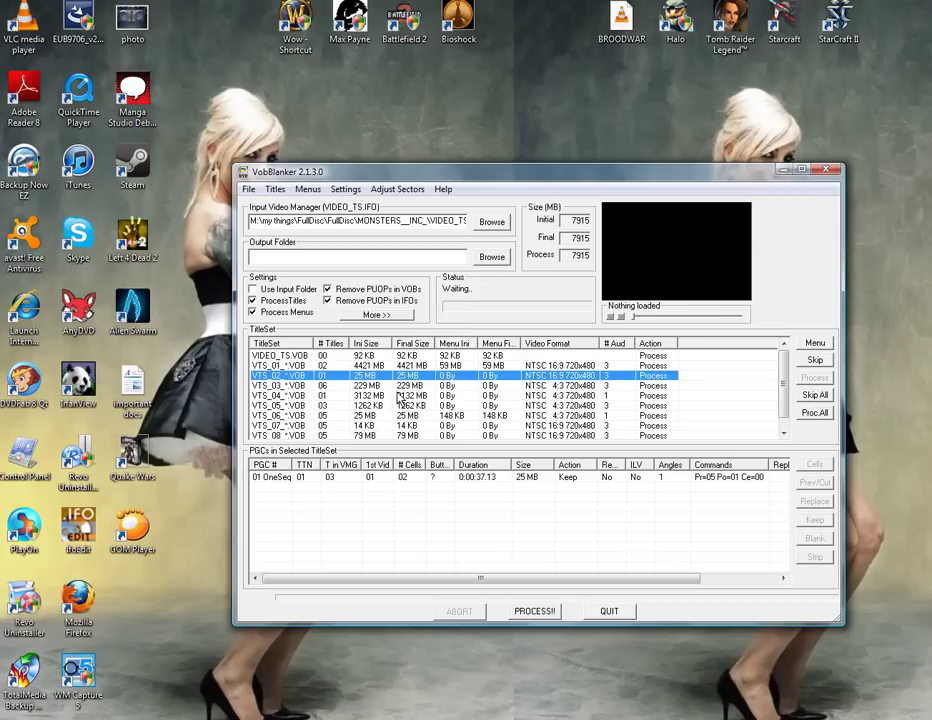
- Preview the first two PGCs of title set VTS_03 and blank PGC 02
click(322, 386)
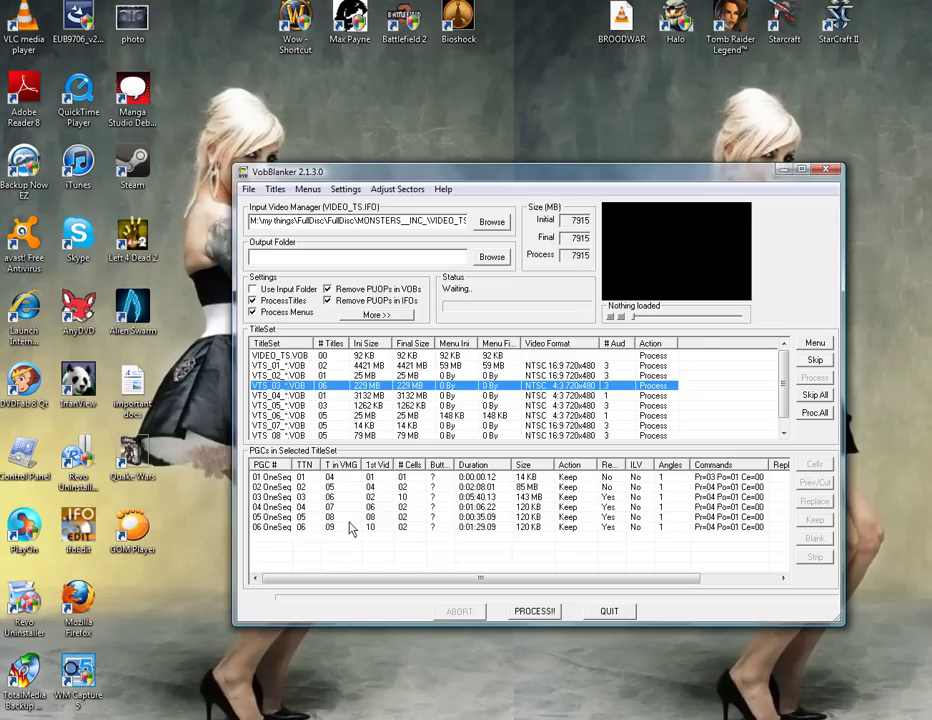
click(391, 479)
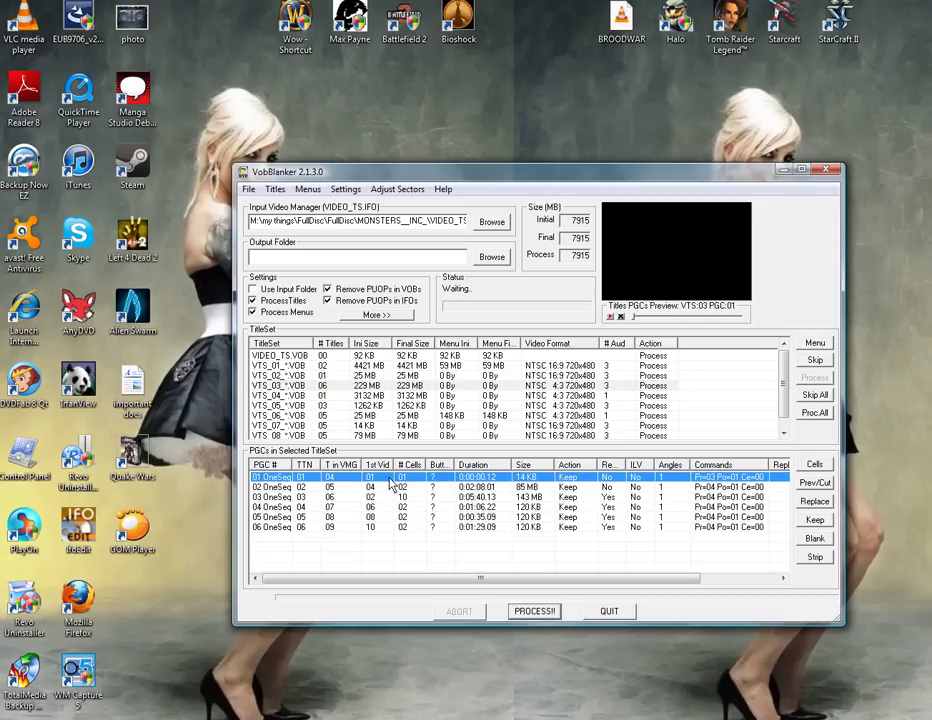
click(392, 487)
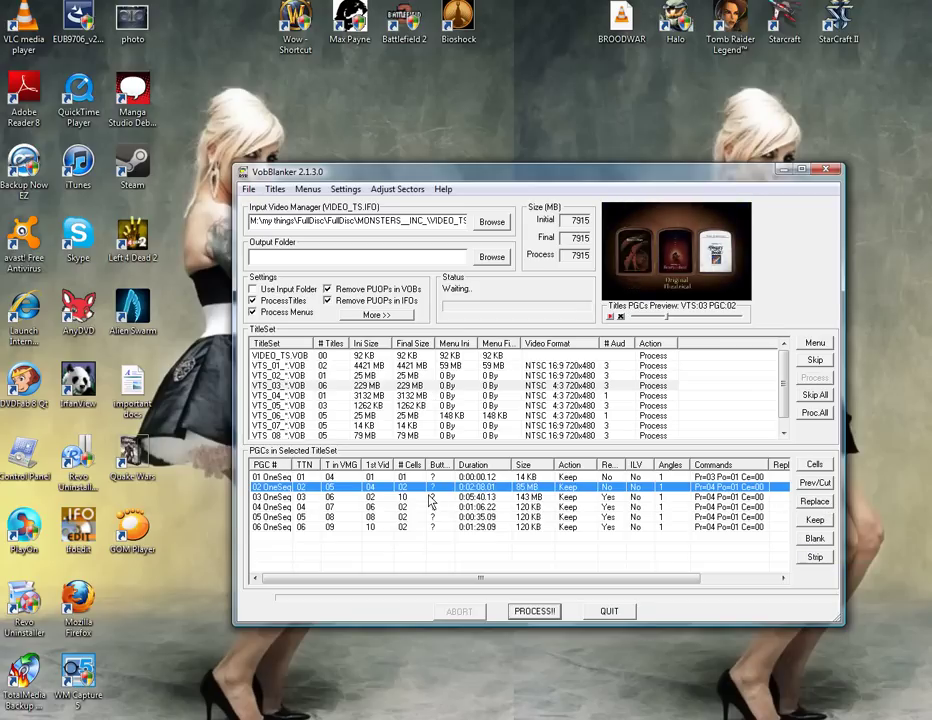
click(815, 539)
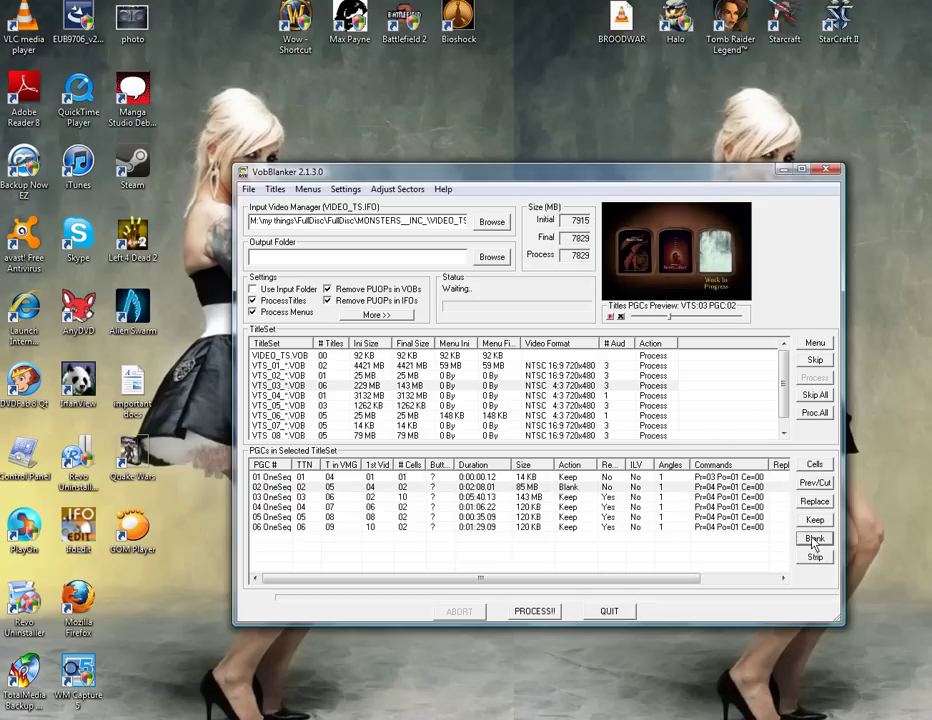
- Preview PGC 03 of title set VTS_03 further into its footage and blank it
click(472, 498)
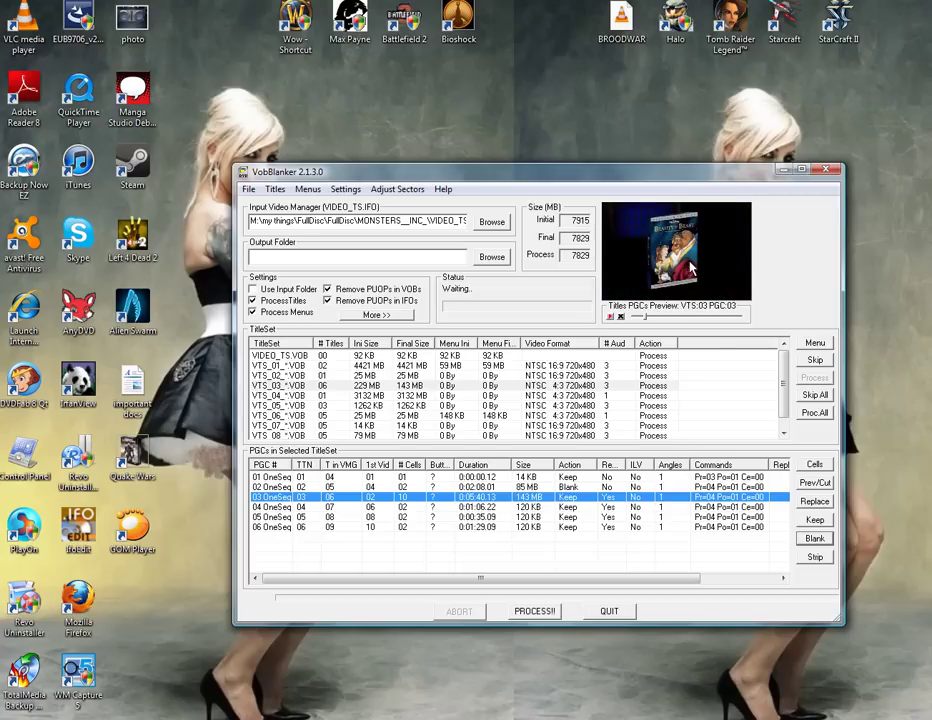
drag(645, 316, 688, 317)
click(549, 497)
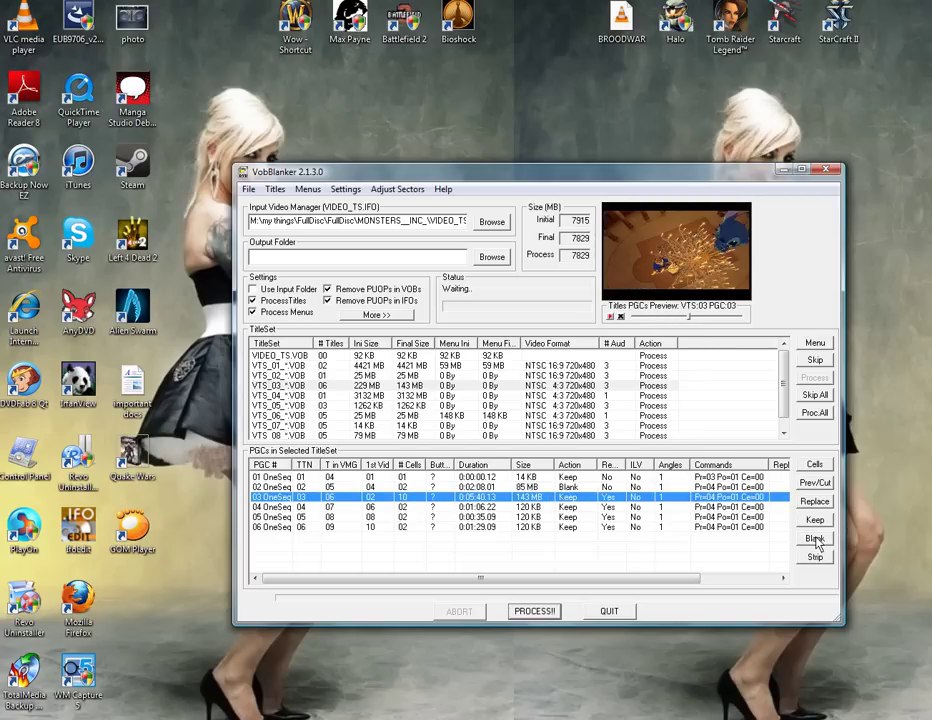
click(815, 539)
- Blank PGCs 04, 05, 06 and 01 of title set VTS_03
click(566, 508)
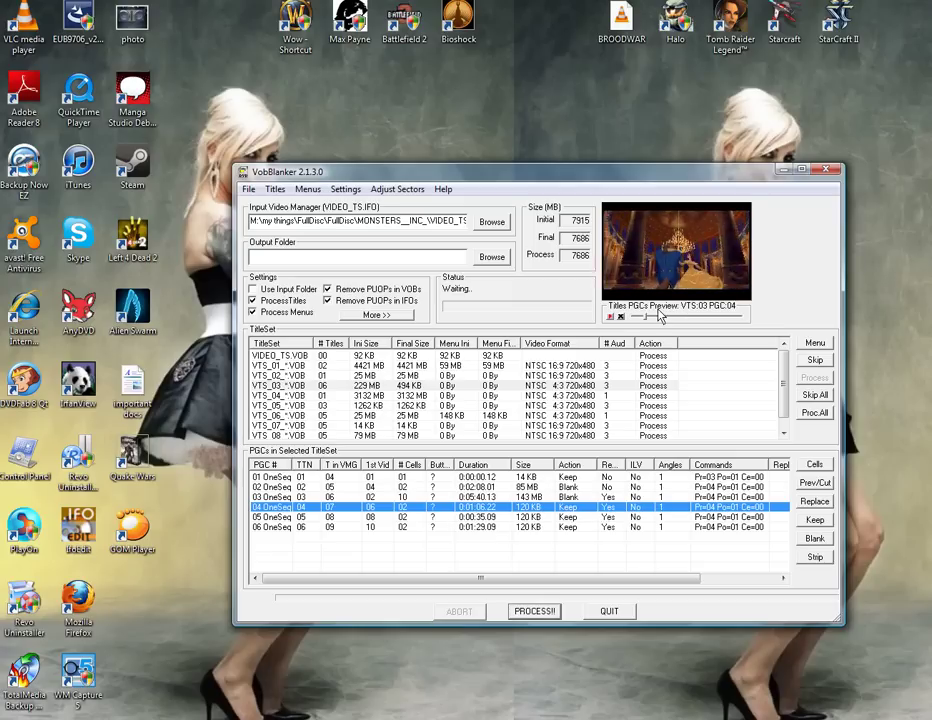
click(490, 518)
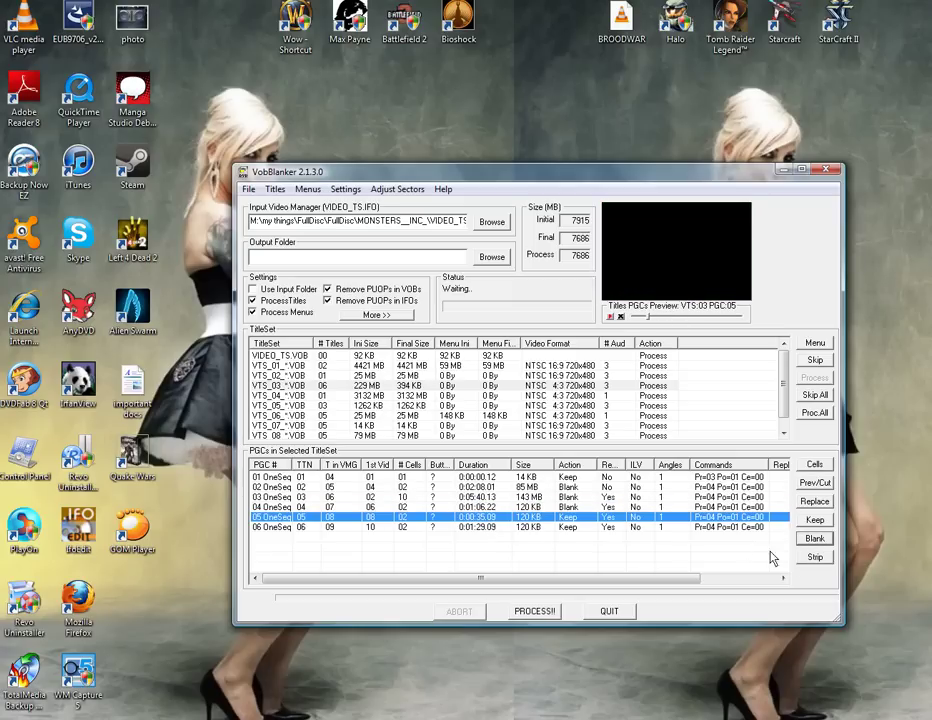
click(815, 540)
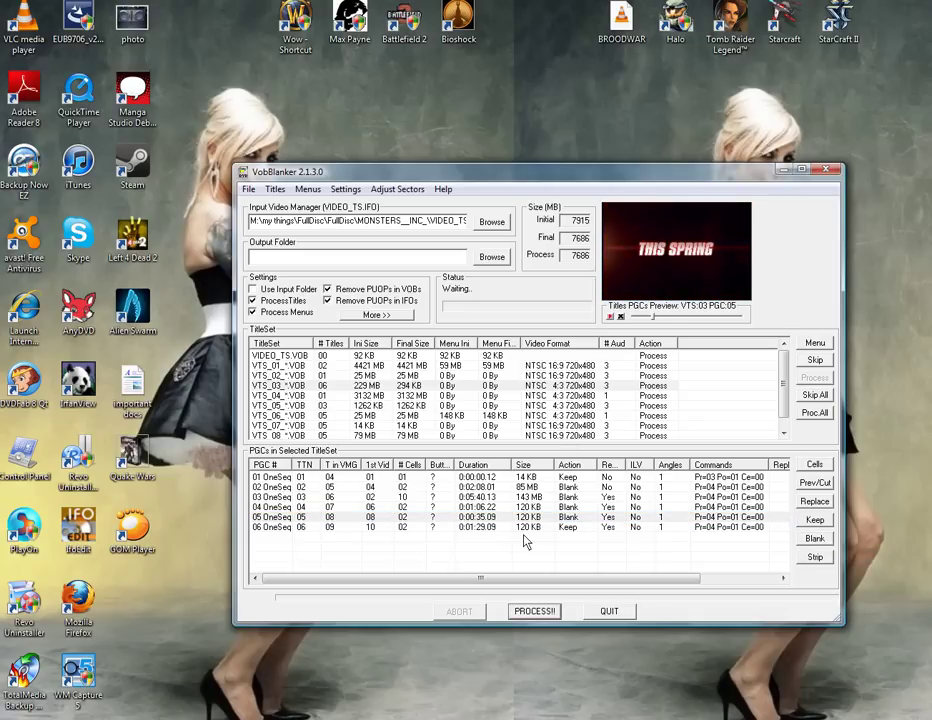
click(484, 528)
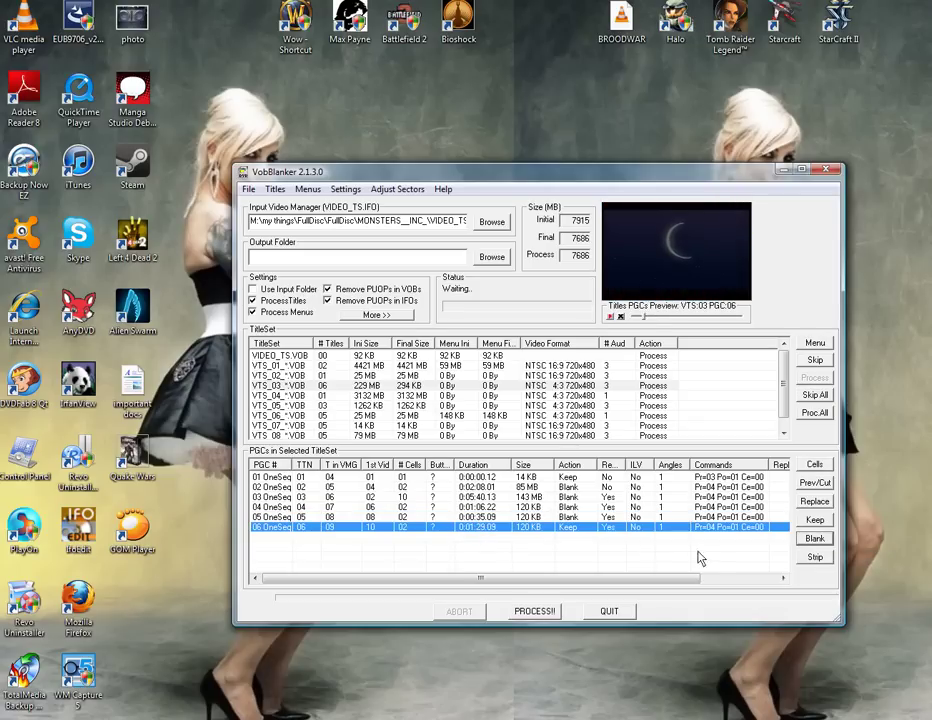
click(815, 538)
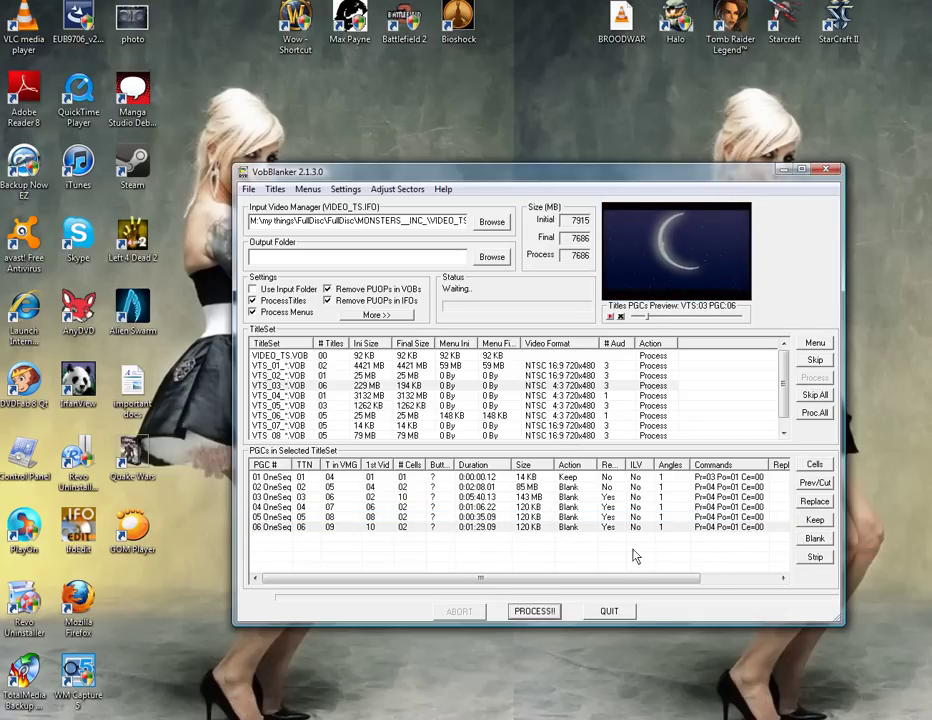
click(566, 478)
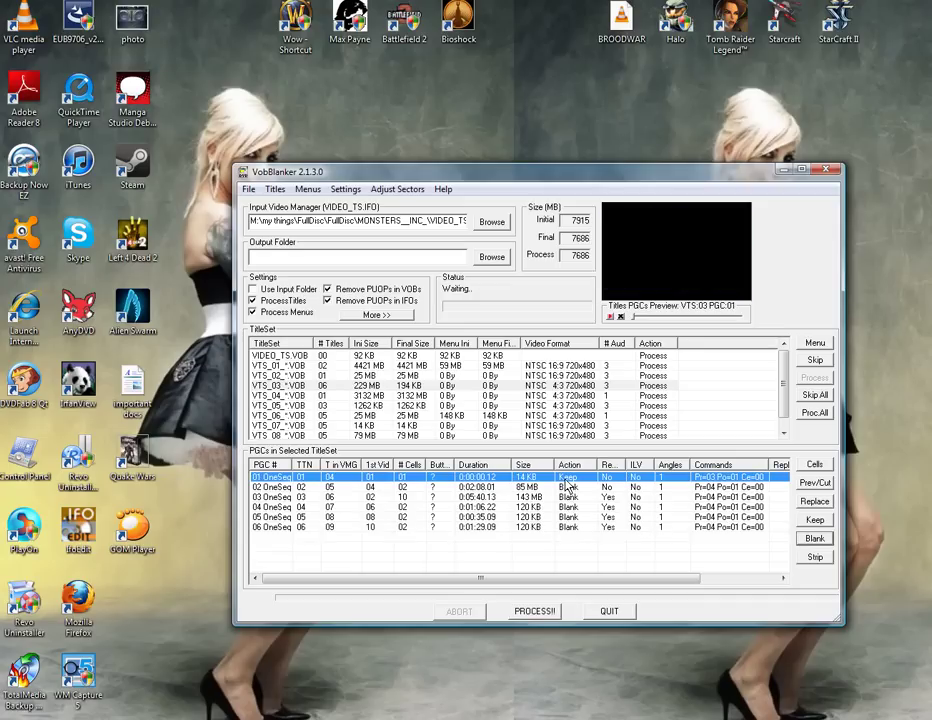
click(818, 542)
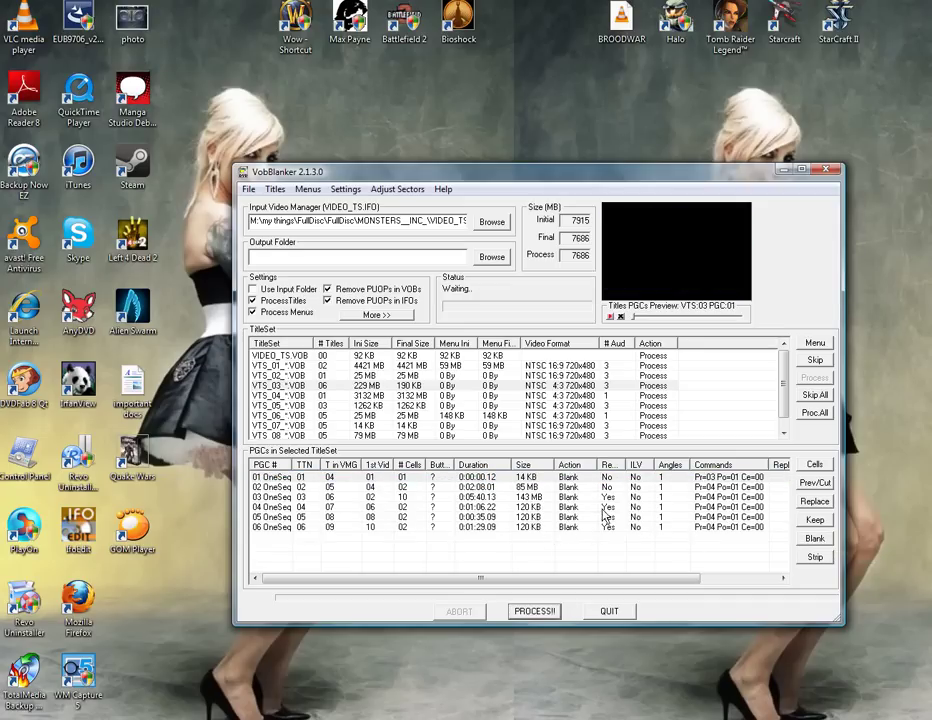
- Review the VTS_03 title set entry and preview PGC 01 of title set VTS_04
click(390, 386)
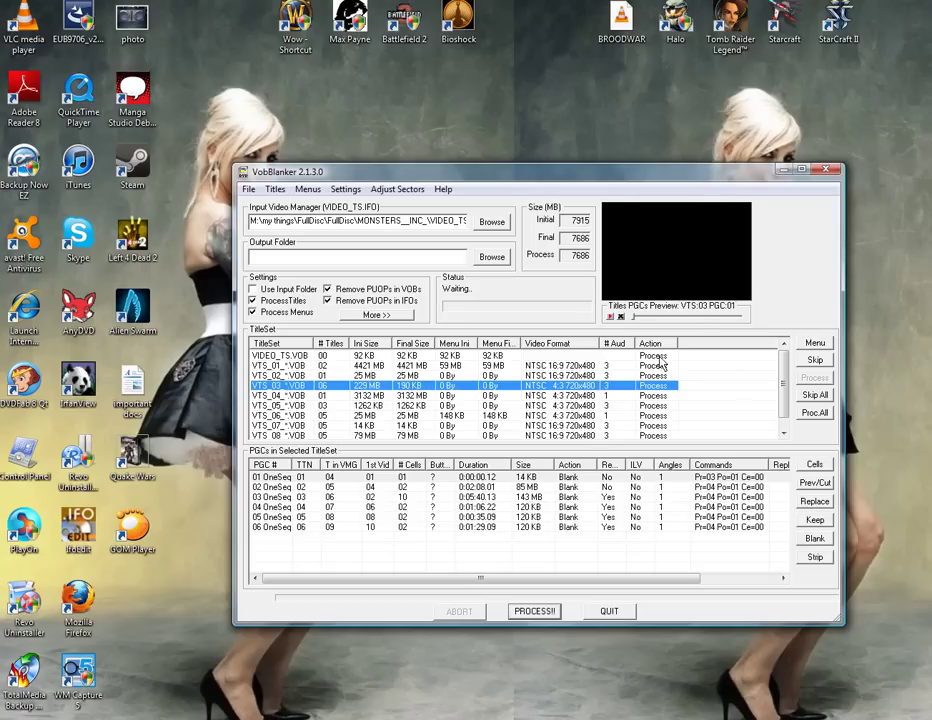
click(363, 397)
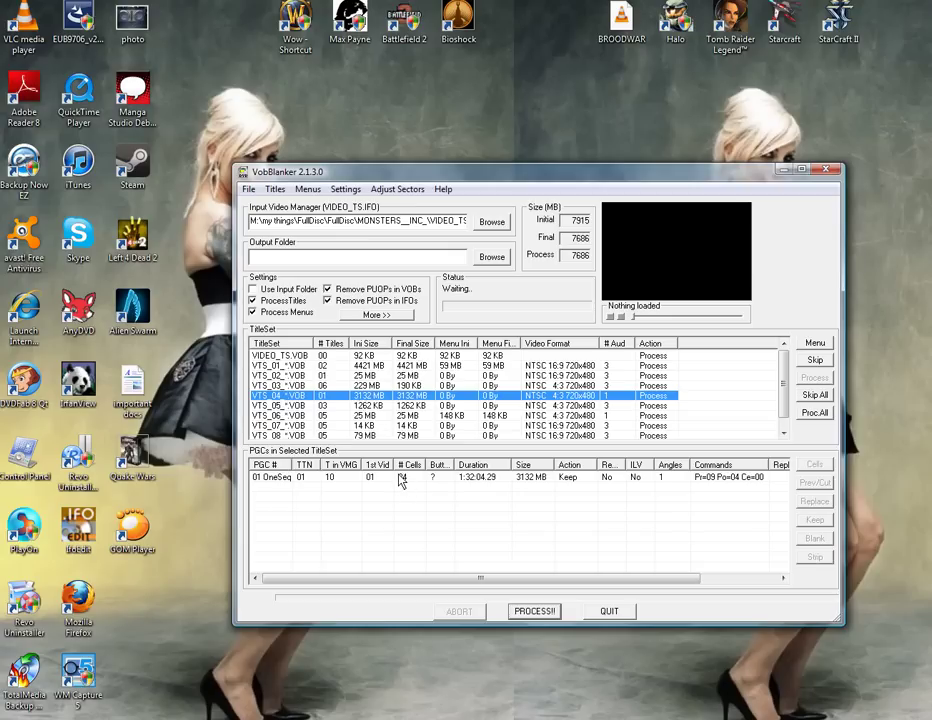
click(400, 479)
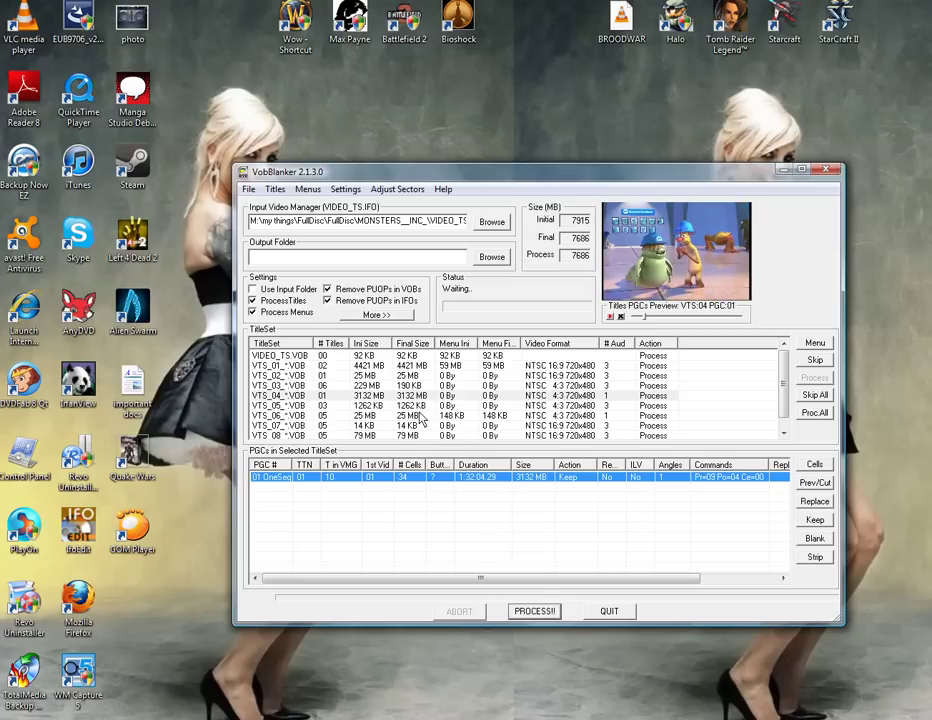
- Preview PGC 01 of title set VTS_05 and blank it
click(352, 406)
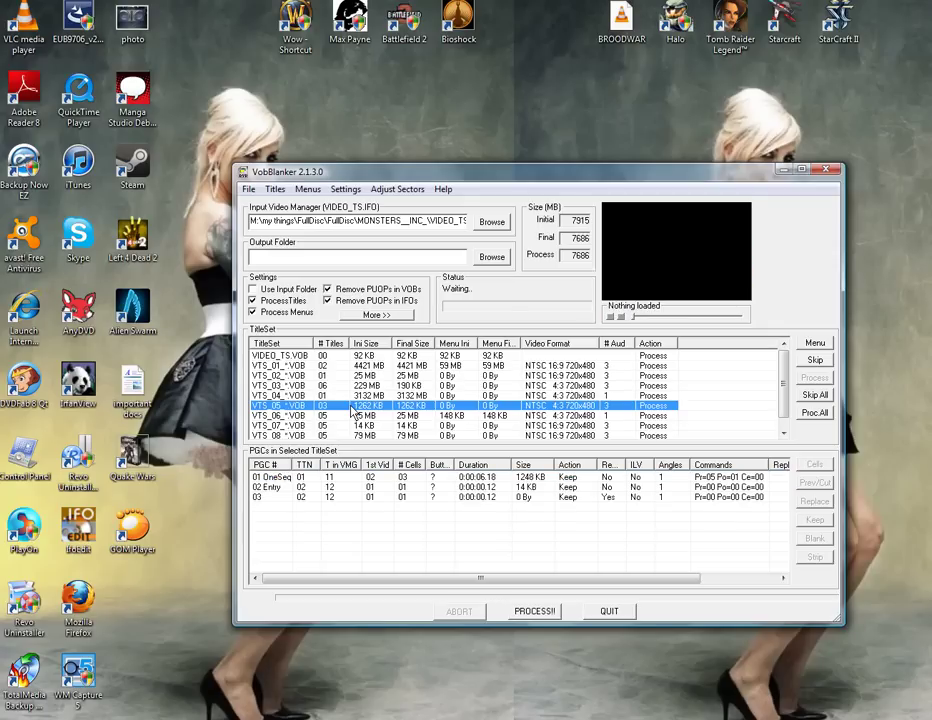
click(492, 480)
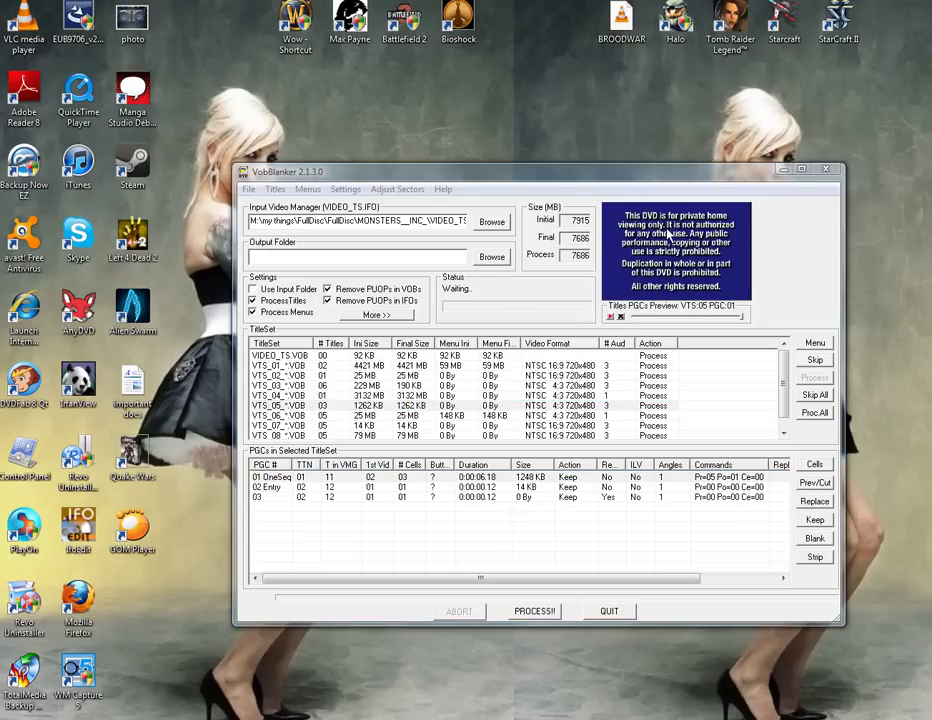
click(519, 487)
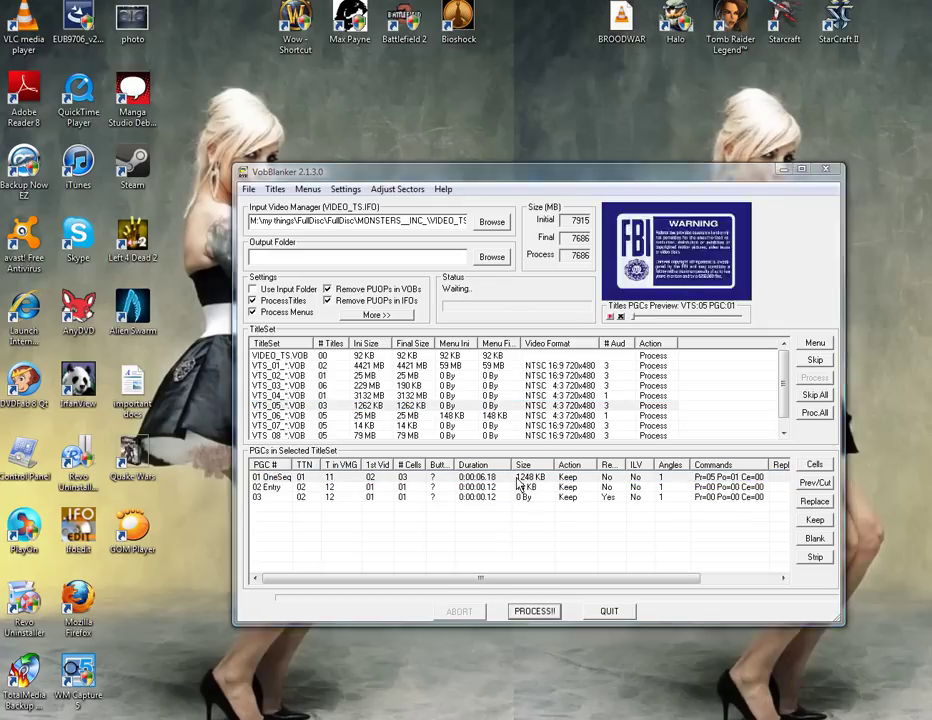
click(519, 478)
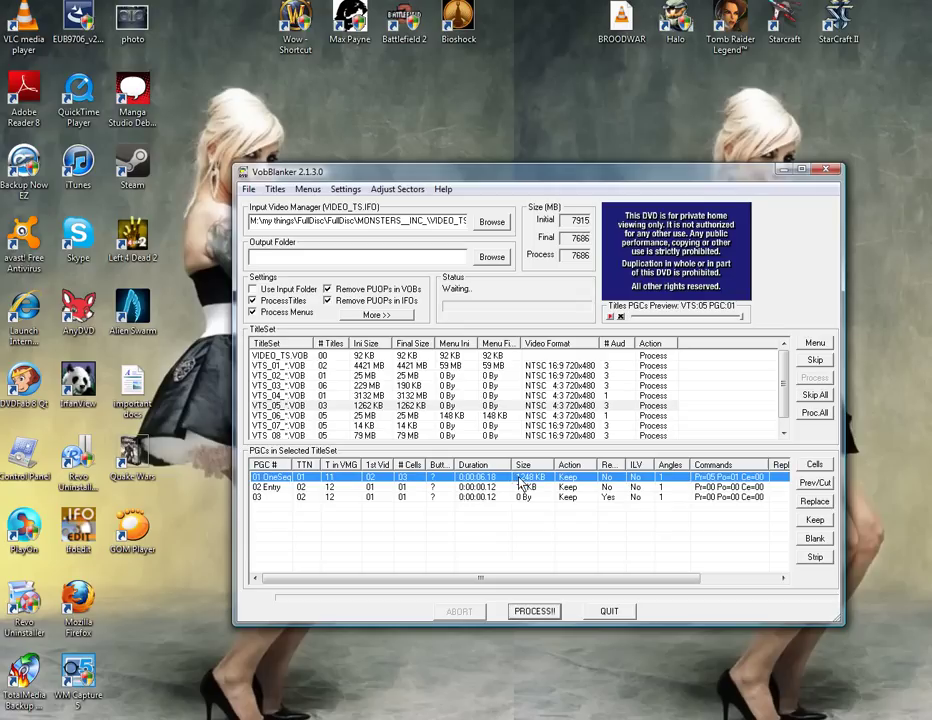
click(818, 541)
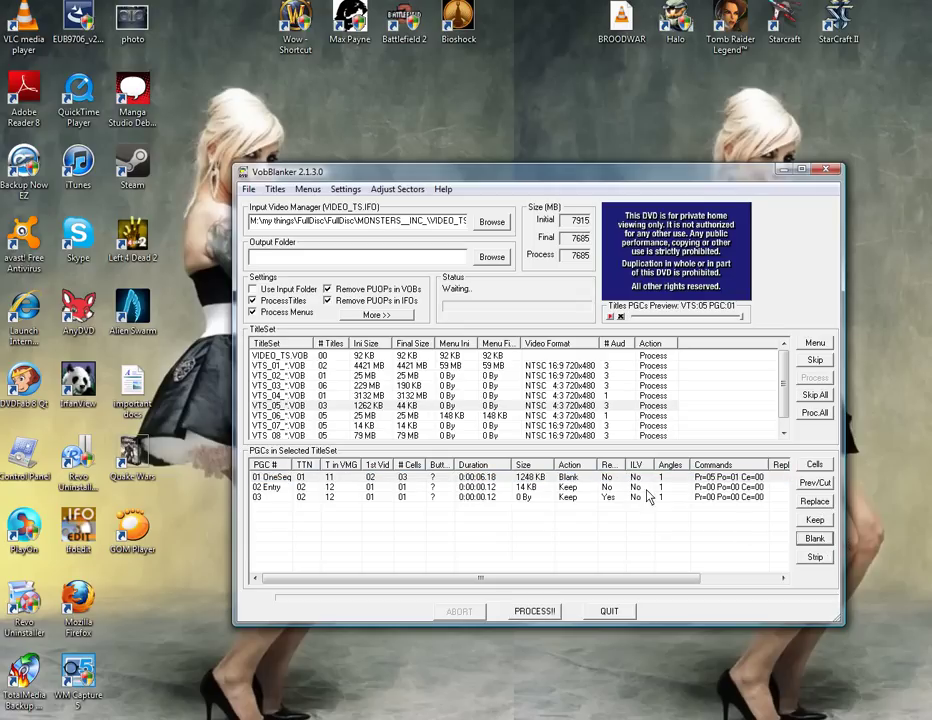
- Blank the two remaining PGCs, 02 and 03, of title set VTS_05
click(700, 487)
click(805, 540)
click(613, 497)
click(815, 538)
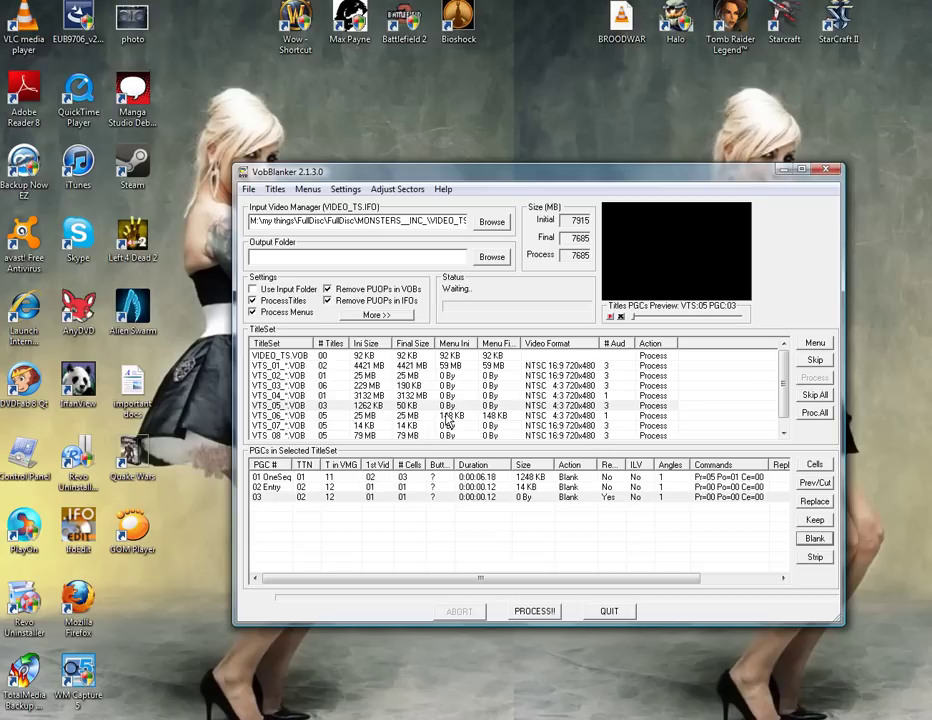
click(395, 406)
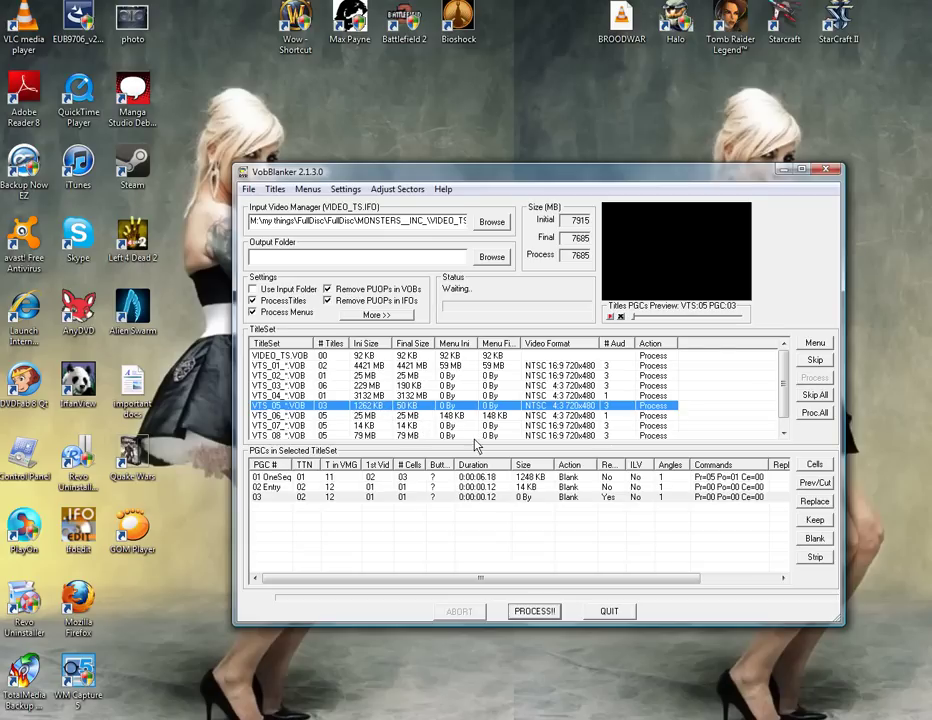
- Preview the first PGCs of title set VTS_06 and blank PGC 03
scroll(414, 416, down, 1)
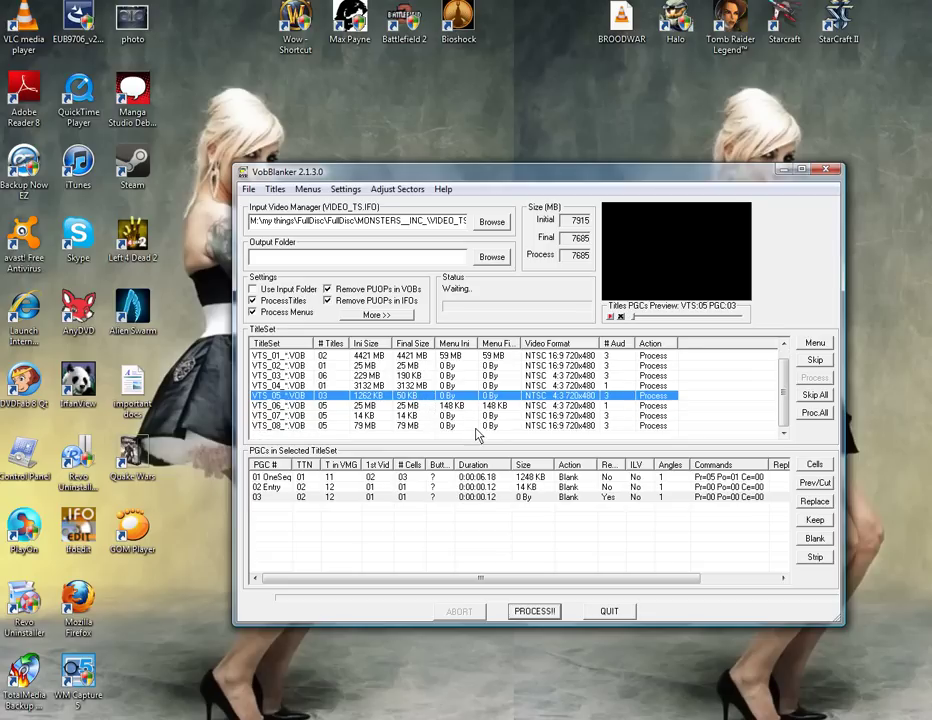
click(330, 405)
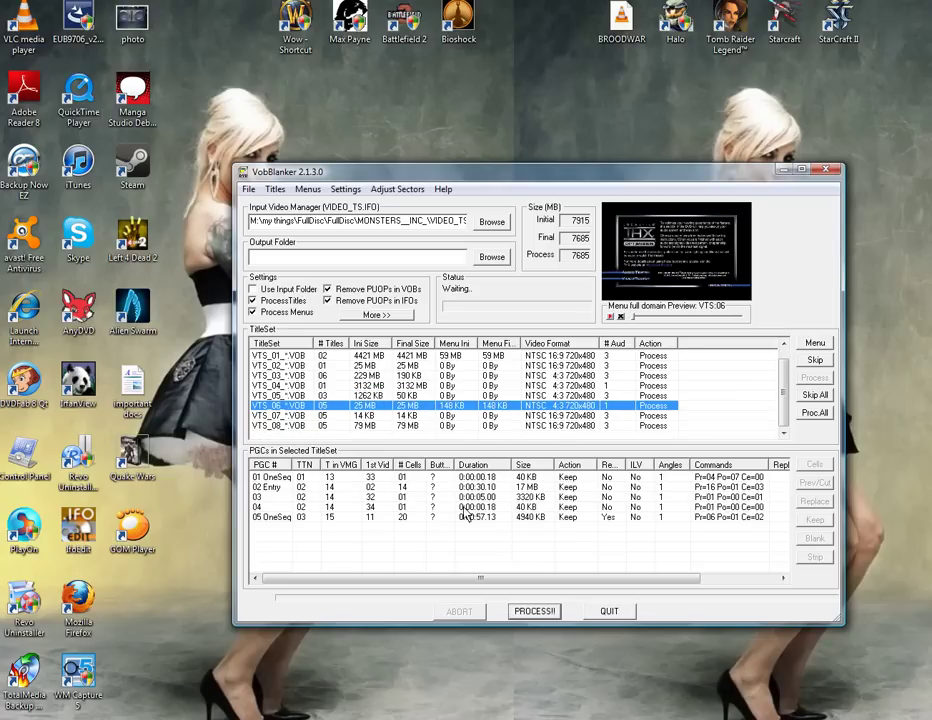
click(480, 477)
key(Down)
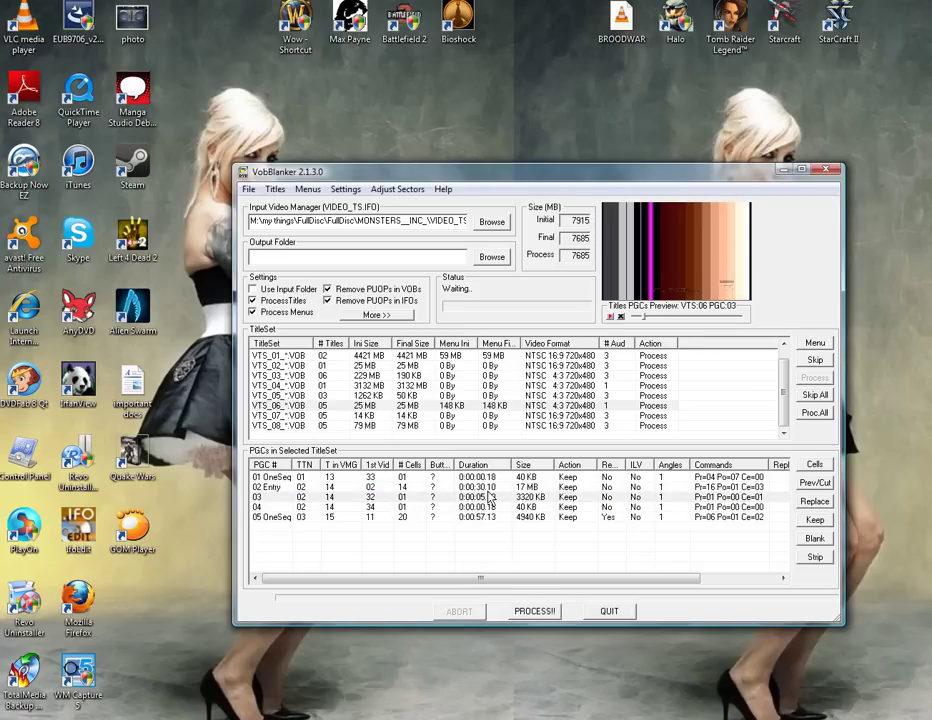
click(815, 538)
- Blank PGCs 02, 01, 04 and 05 of title set VTS_06
key(Up)
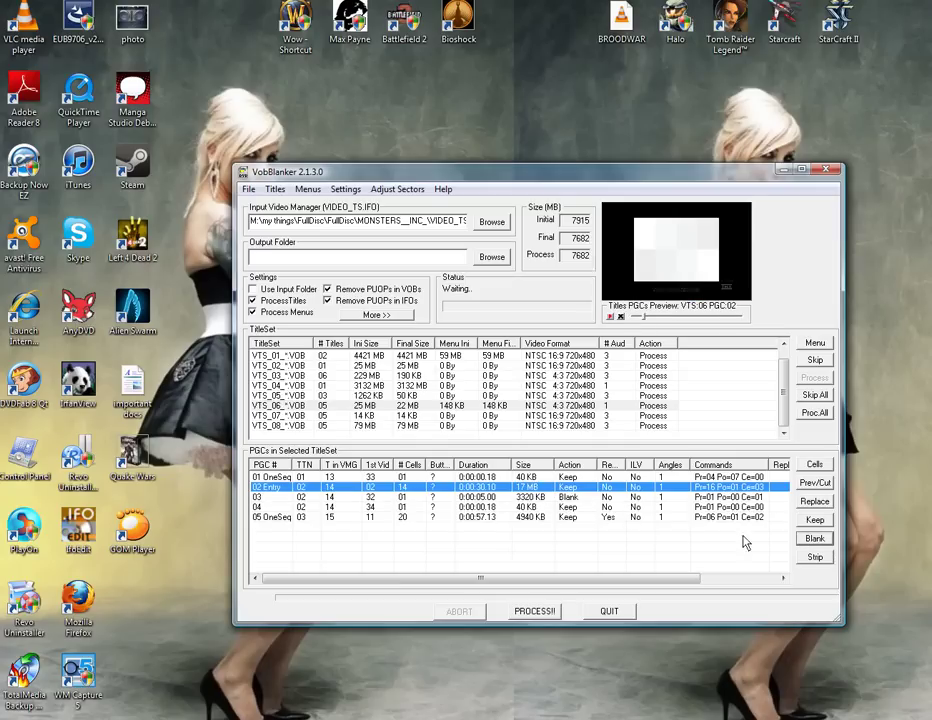
click(815, 538)
key(Up)
click(815, 538)
click(620, 508)
click(815, 538)
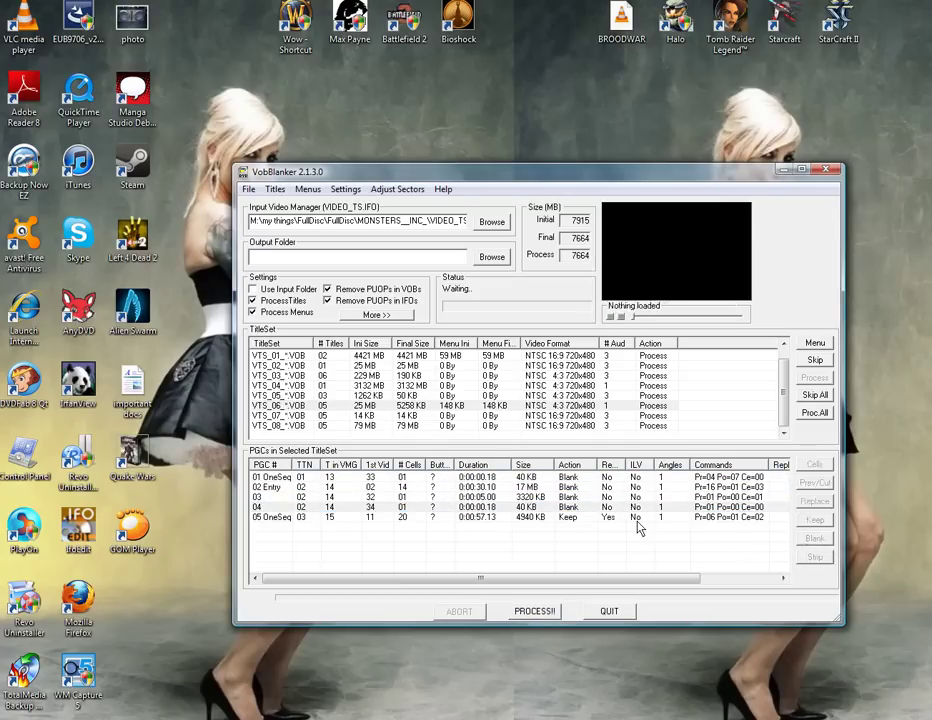
click(815, 538)
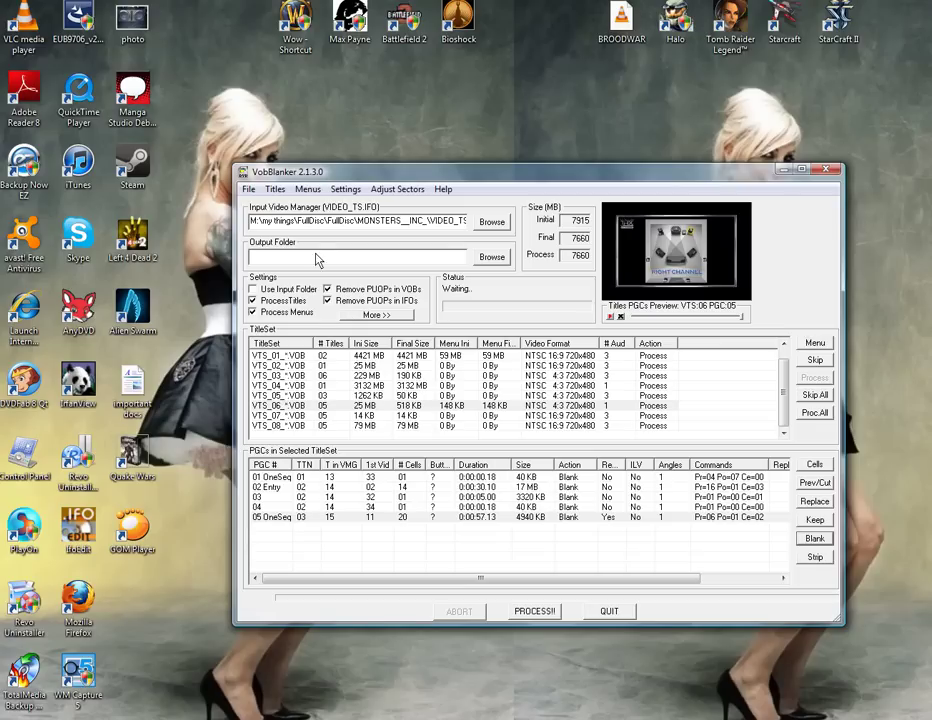
- Examine the program chains of title sets VTS_07 and VTS_08
click(369, 416)
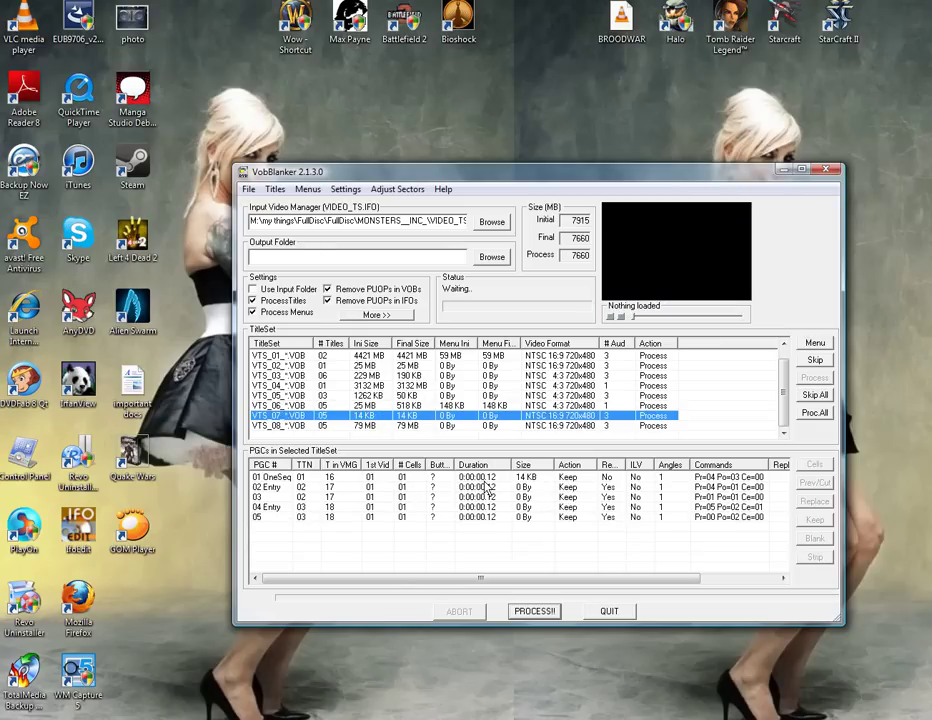
click(373, 426)
click(361, 418)
click(376, 427)
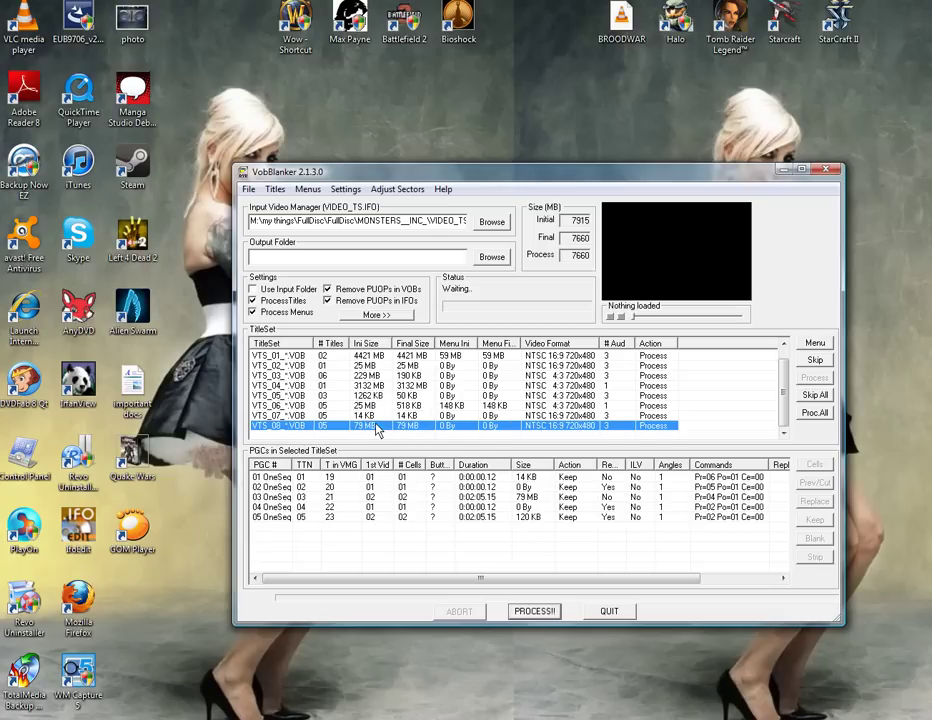
- Blank all five PGCs of title set VTS_08, previewing each one beforehand
click(379, 477)
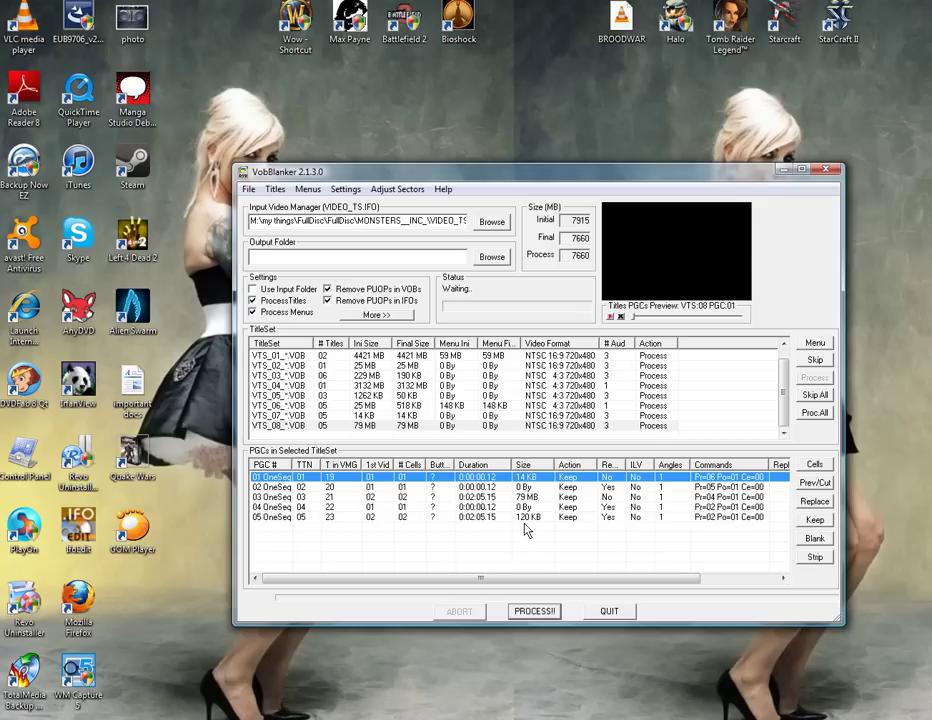
click(815, 538)
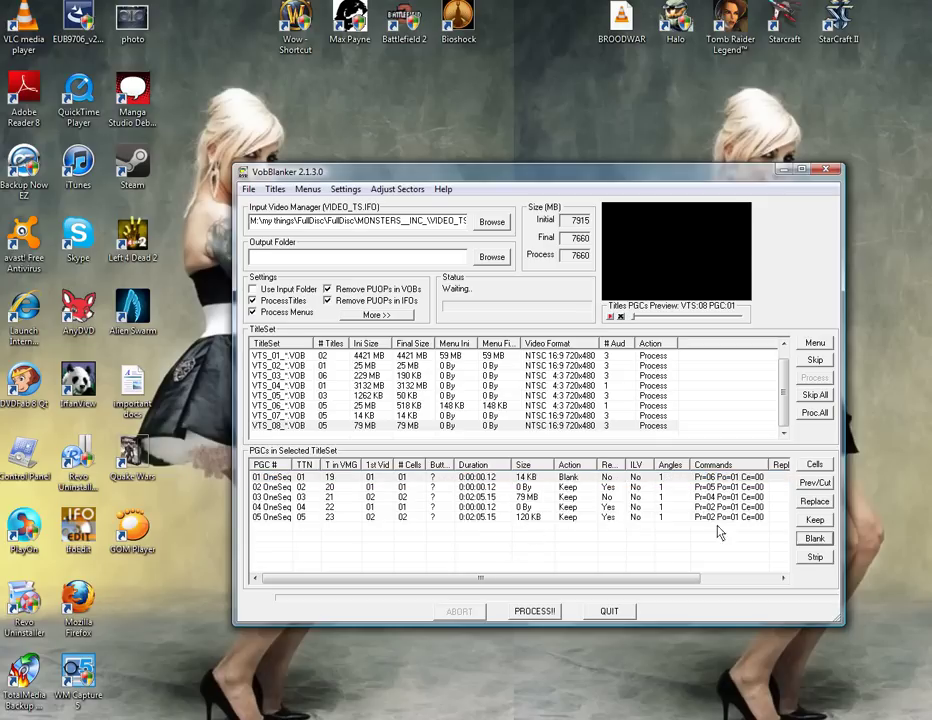
click(410, 487)
click(815, 540)
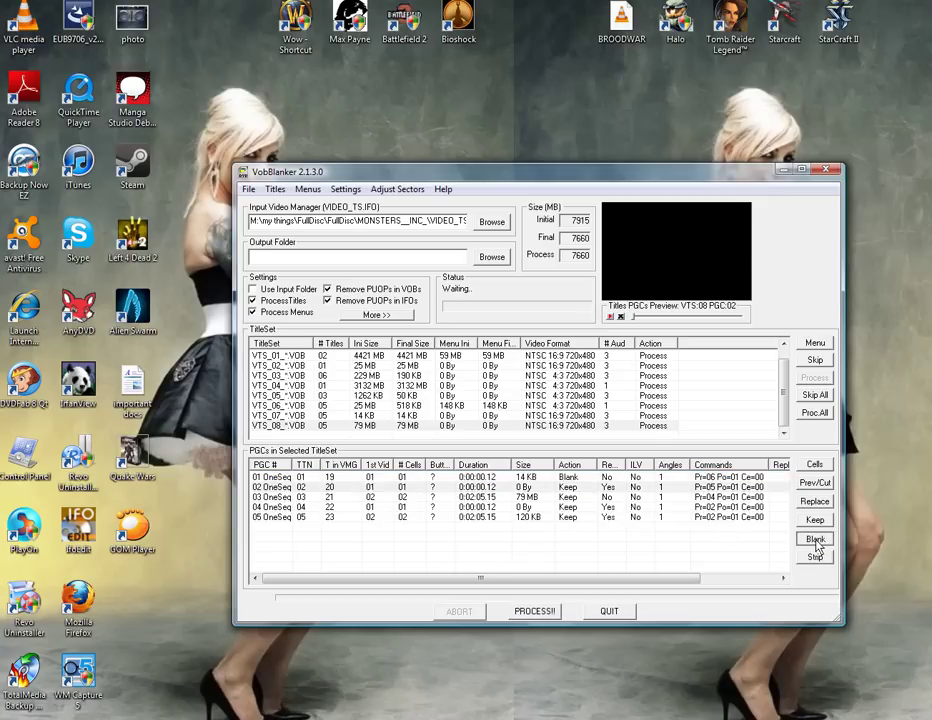
click(620, 497)
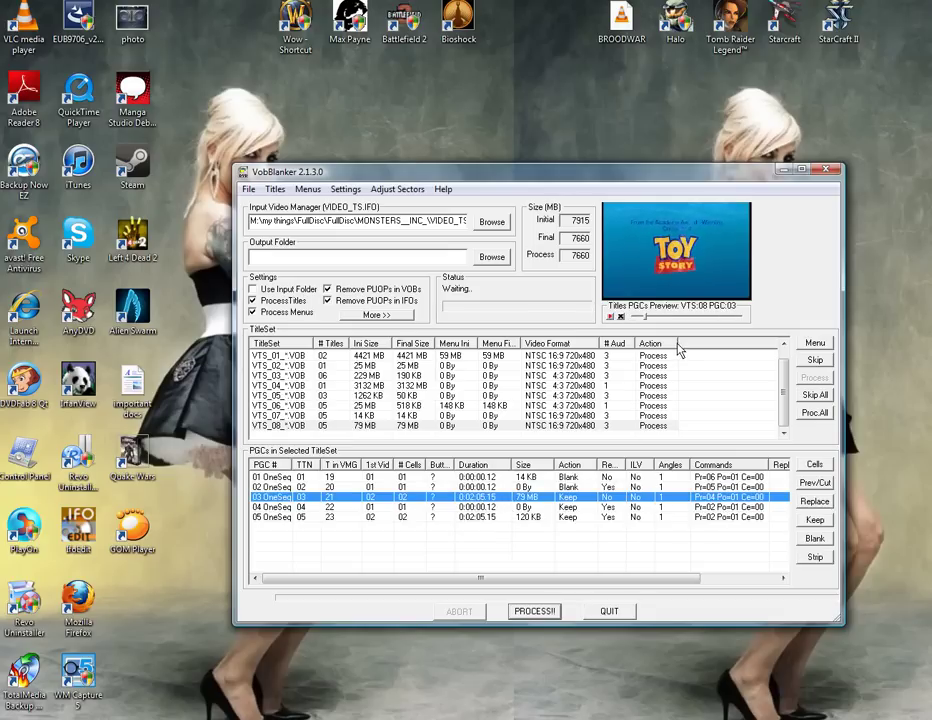
click(815, 538)
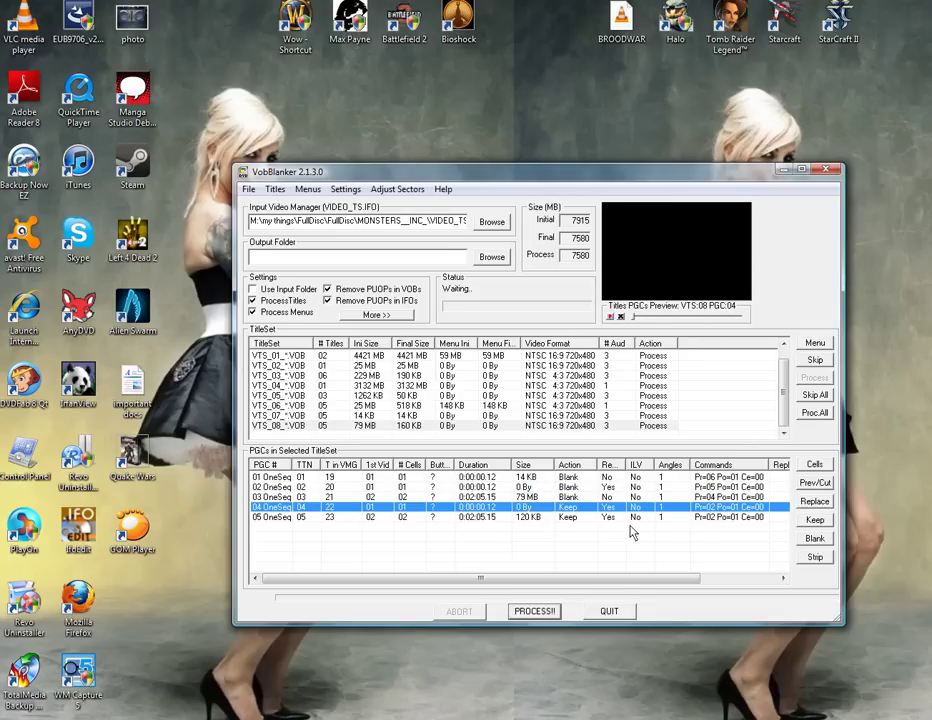
key(space)
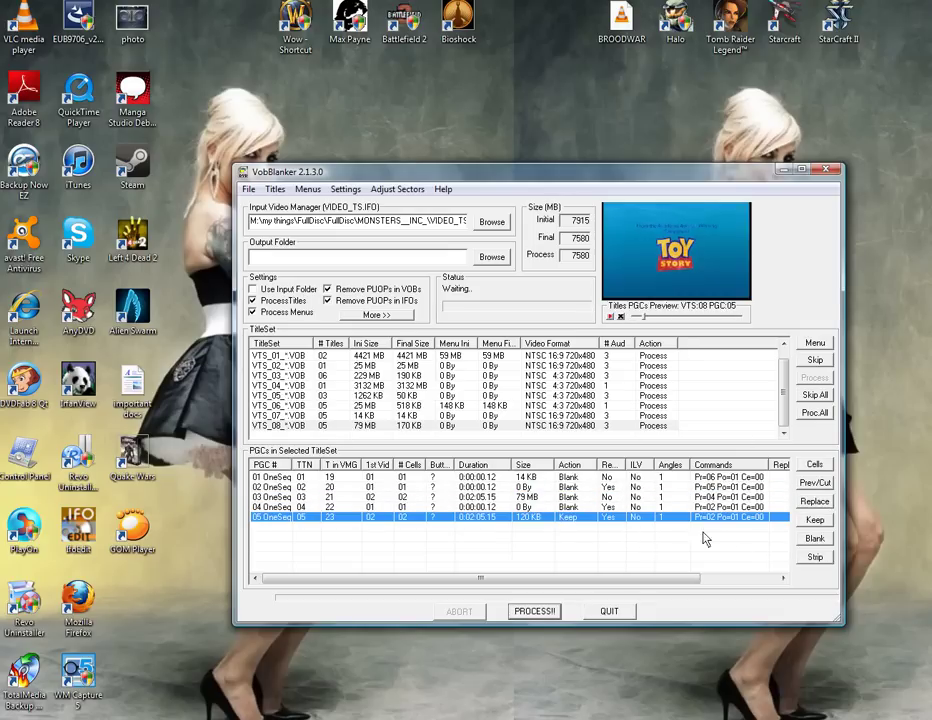
key(space)
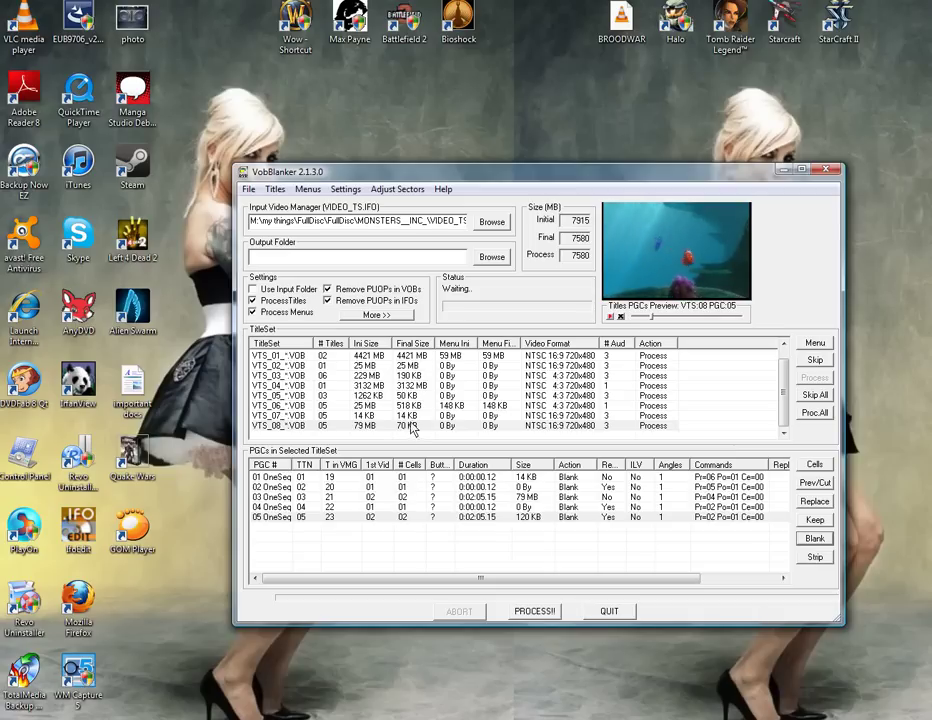
- Review the sizes and PGC actions of title set VTS_05
mouse_move(411, 406)
mouse_down()
mouse_move(410, 415)
mouse_move(404, 408)
mouse_up()
click(367, 397)
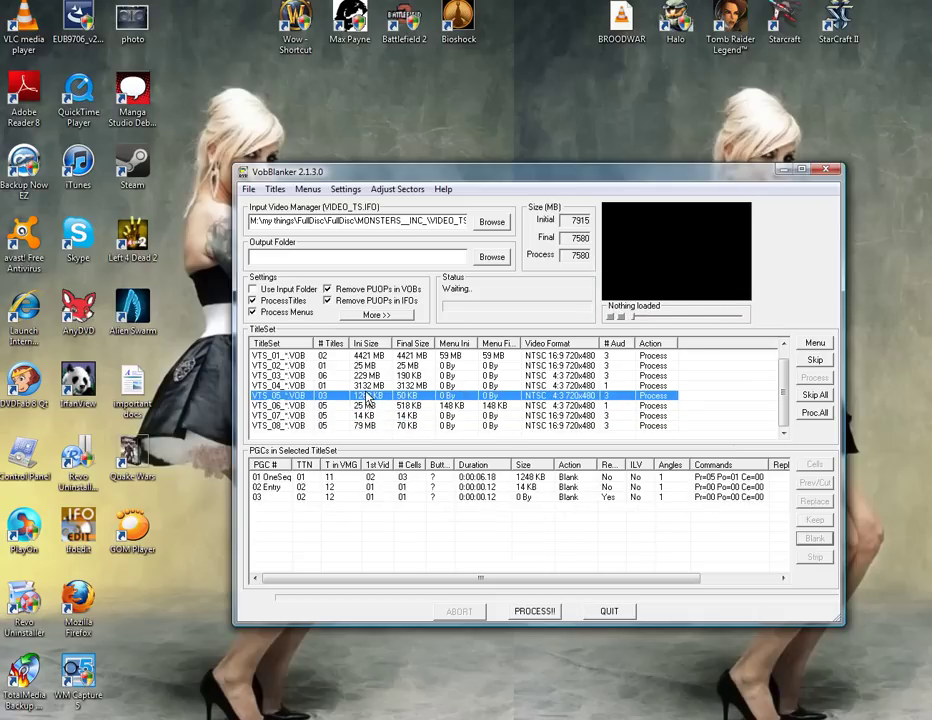
- Preview PGCs 01 and 02 of title set VTS_01
key(Up)
key(Up)
key(Up)
key(Up)
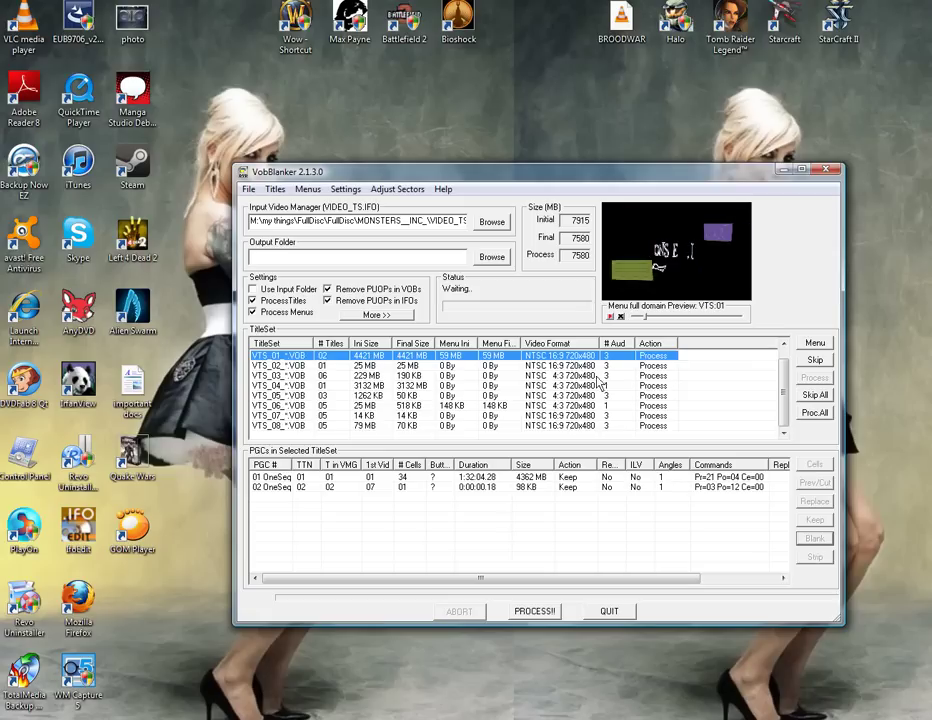
click(414, 481)
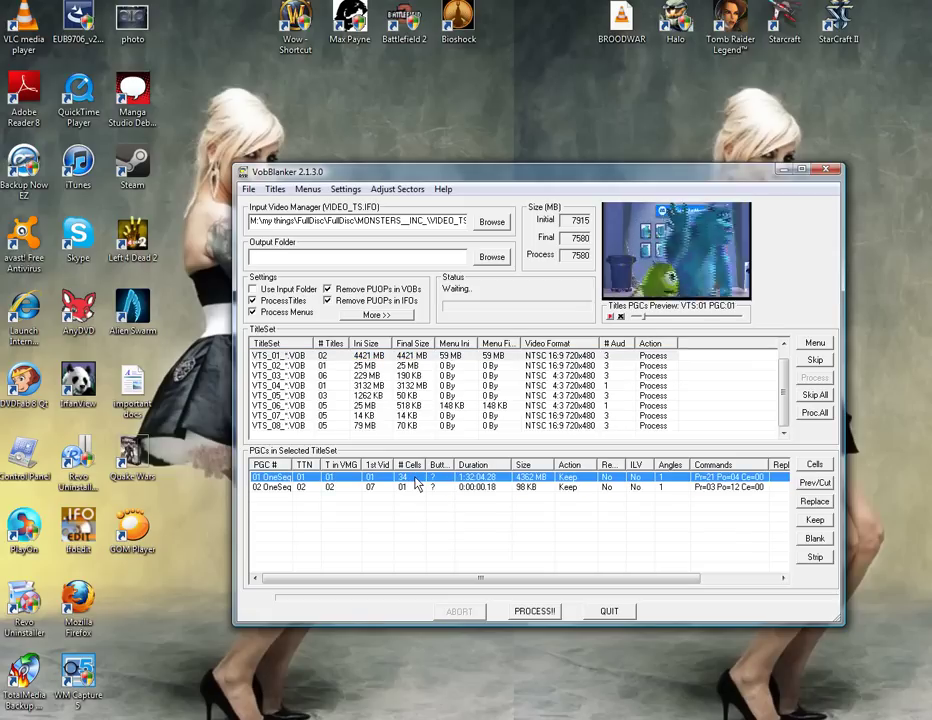
click(420, 487)
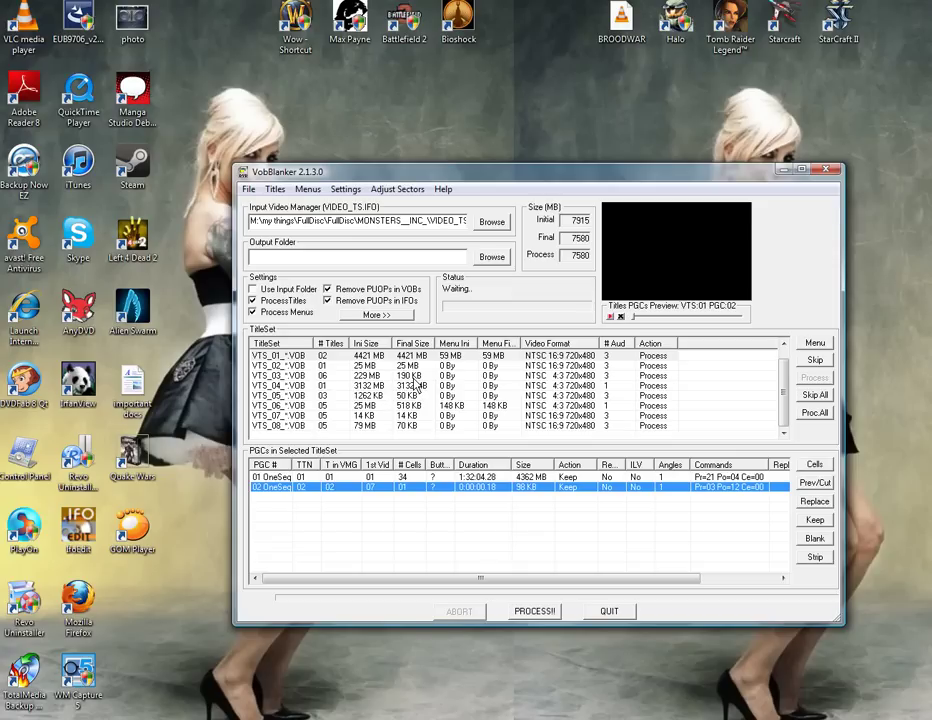
- Open the output folder selection, then switch to Windows Explorer and create a folder named Monstersbackup inside the MONSTERS__INC_ folder
click(497, 262)
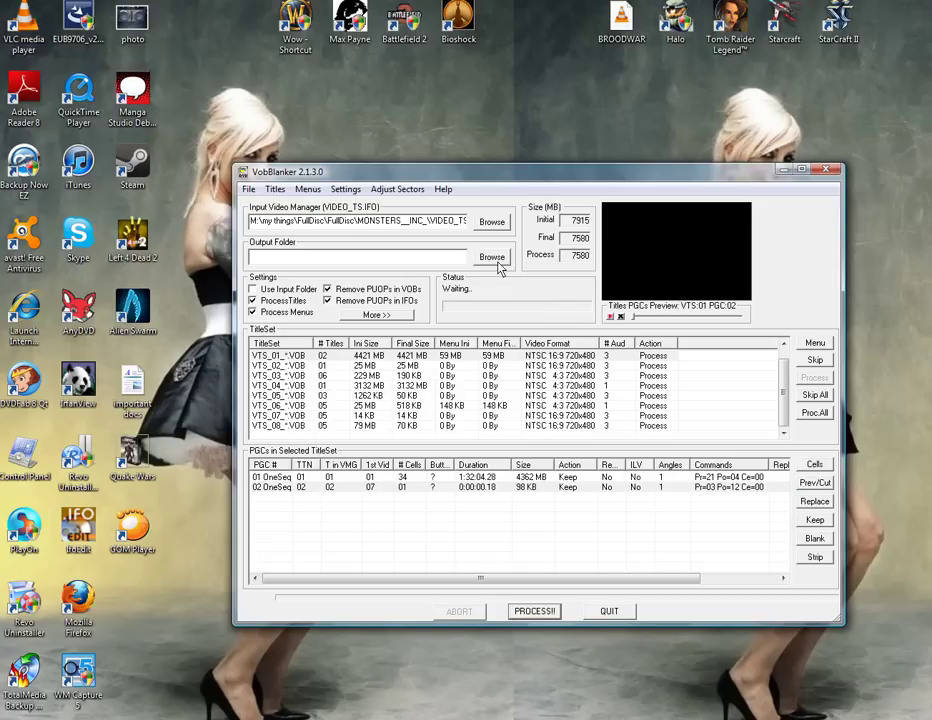
click(480, 261)
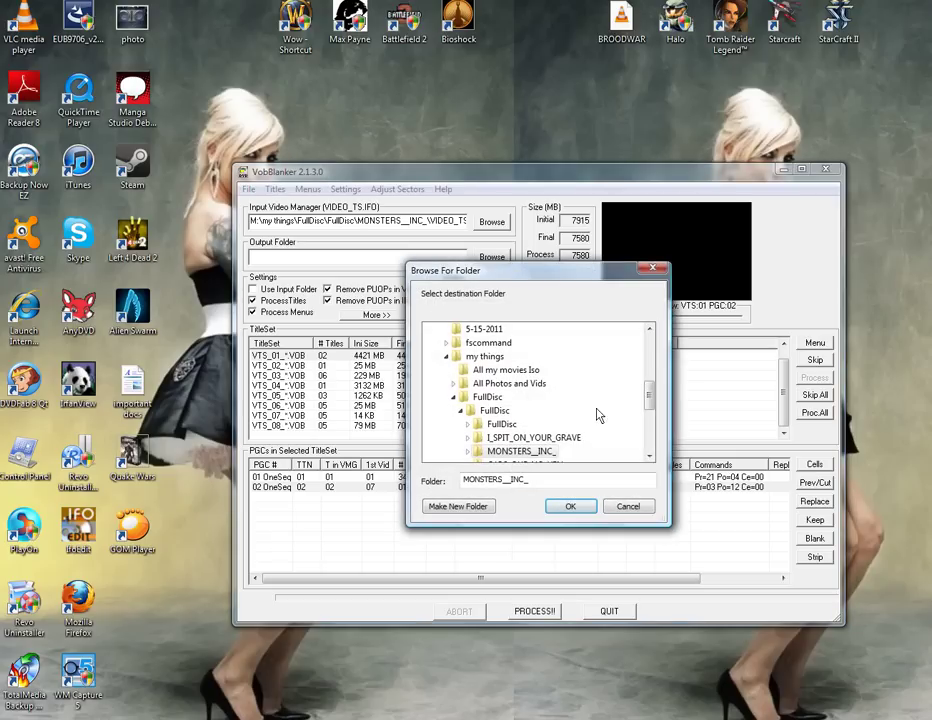
key(alt+Tab)
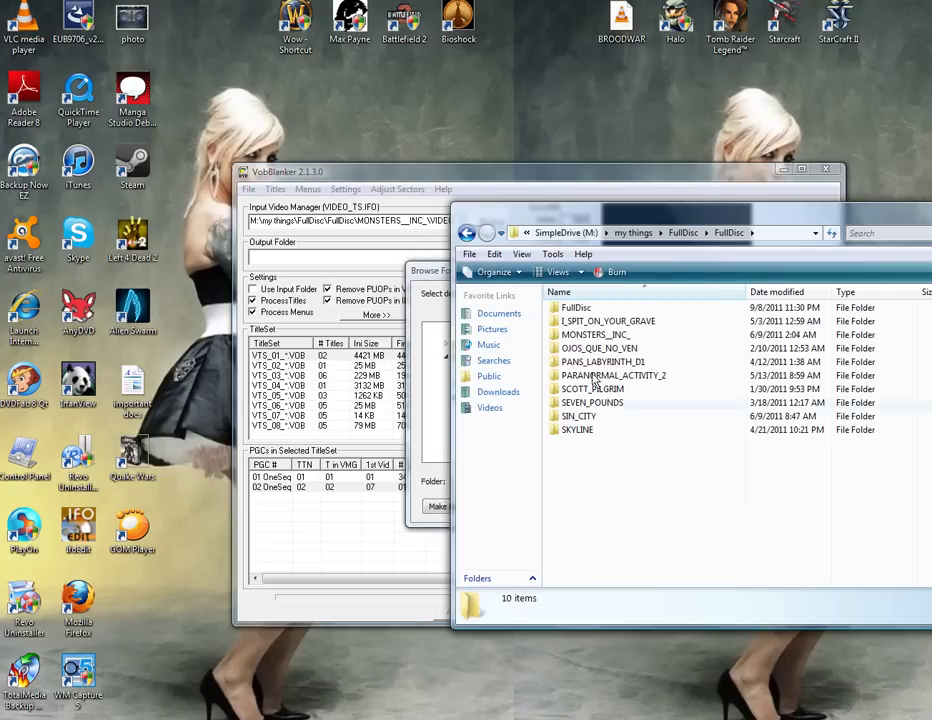
double_click(596, 335)
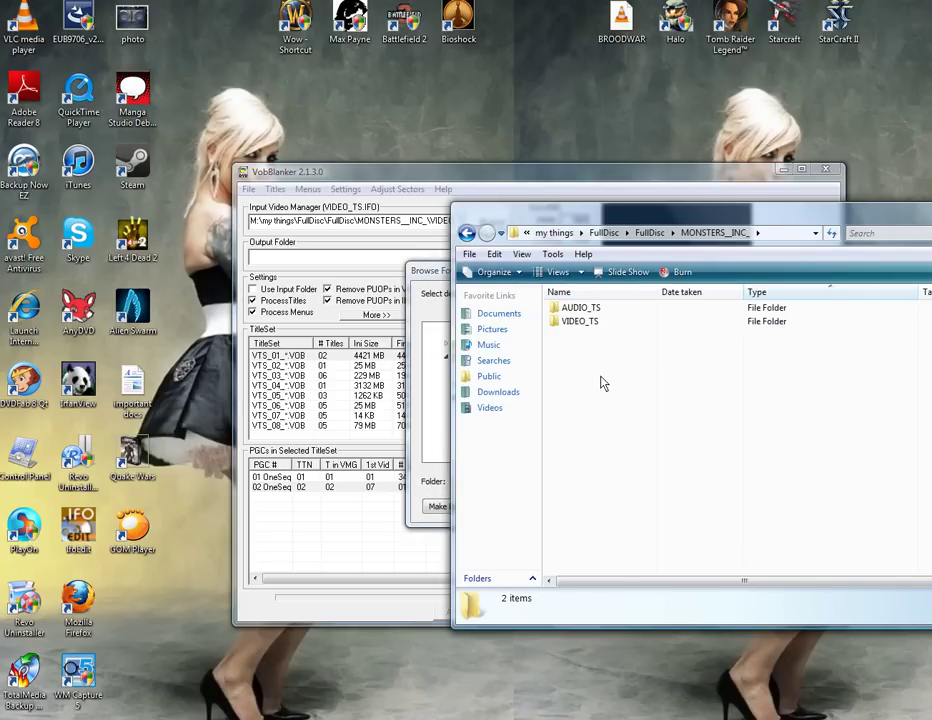
right_click(601, 383)
mouse_move(668, 576)
click(806, 564)
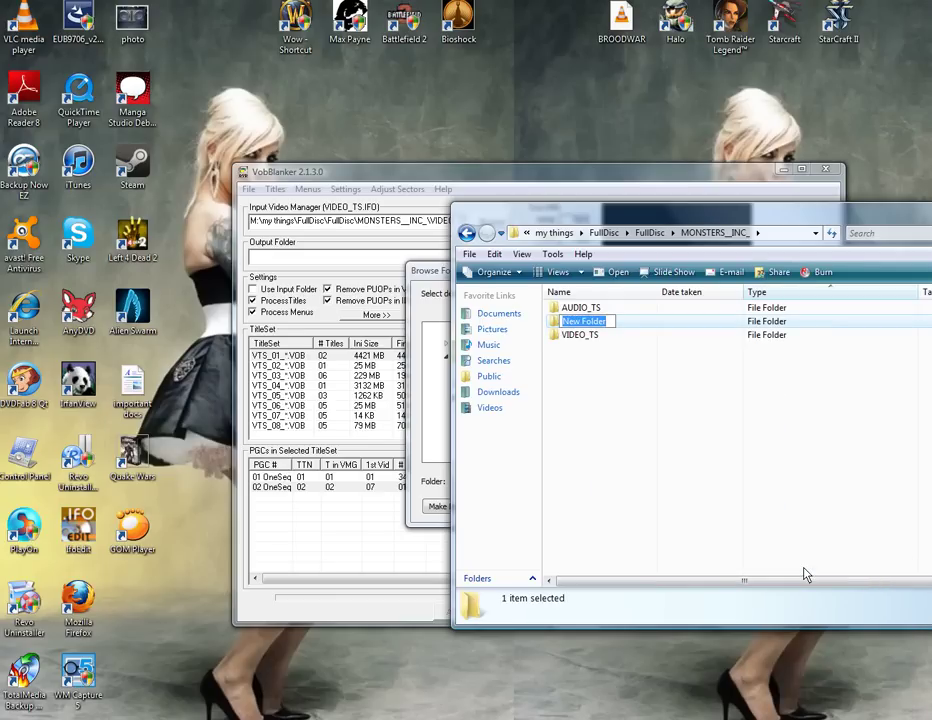
key(BackSpace)
text(Monsters)
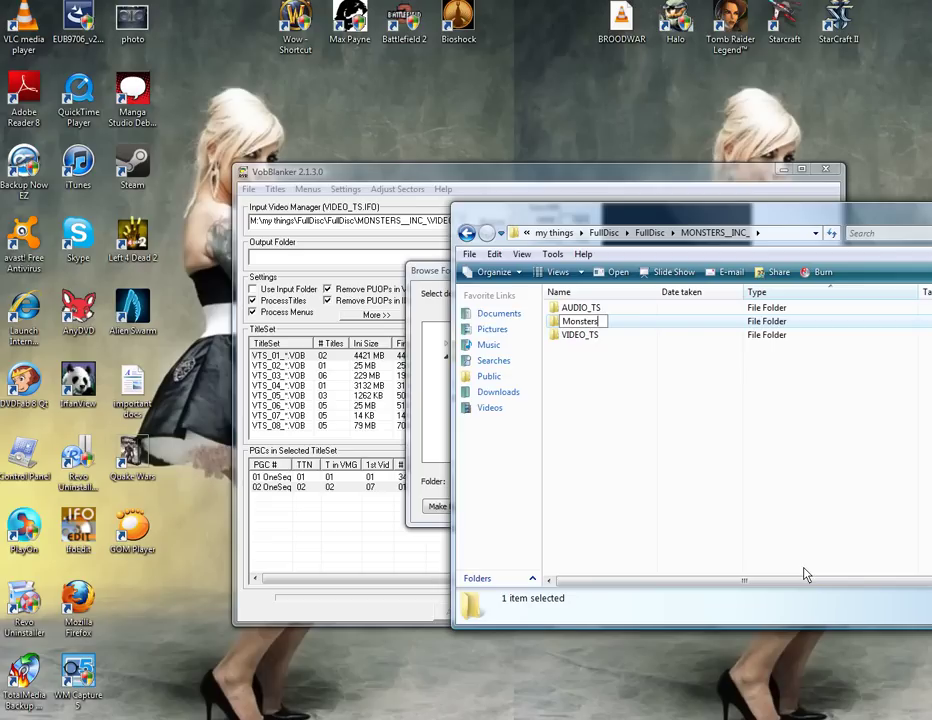
text(backup)
click(626, 384)
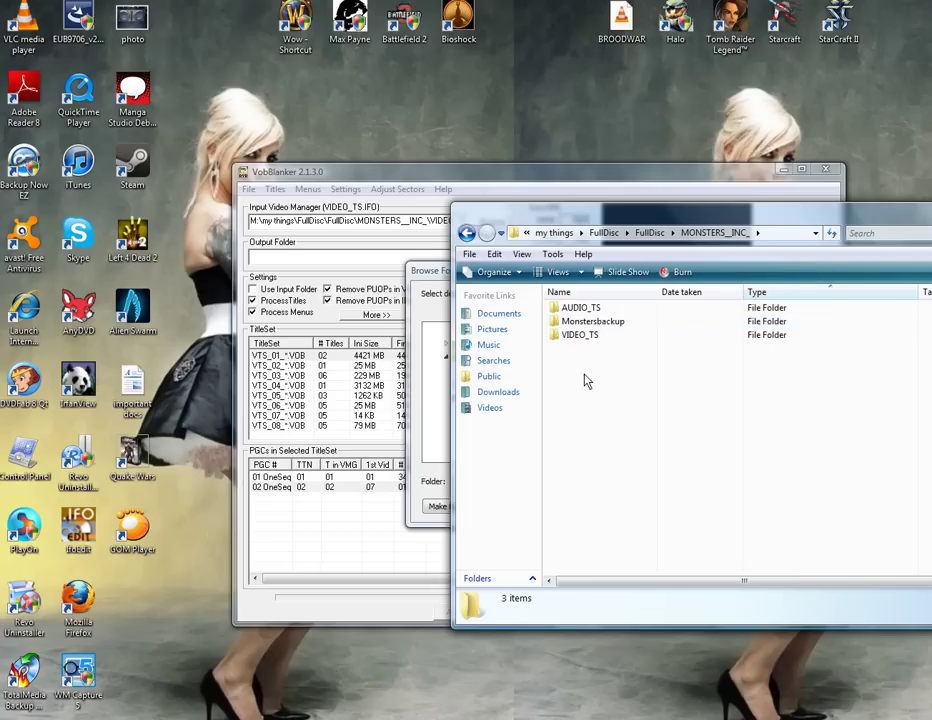
key(alt+F4)
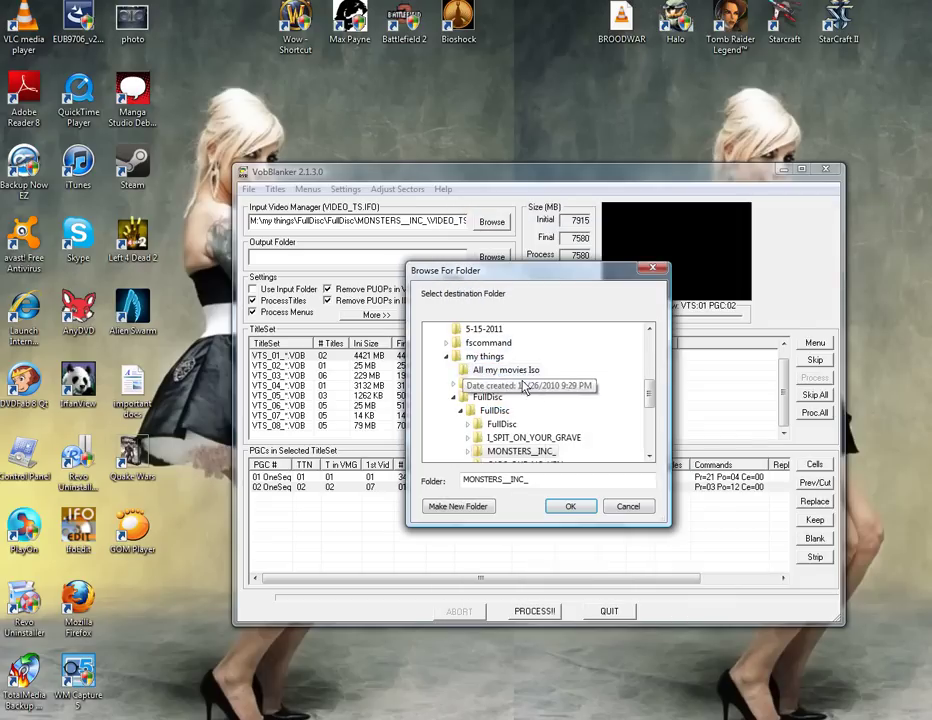
- Set the output folder to Monstersbackup inside MONSTERS__INC_ and start processing the disc
scroll(485, 450, down, 1)
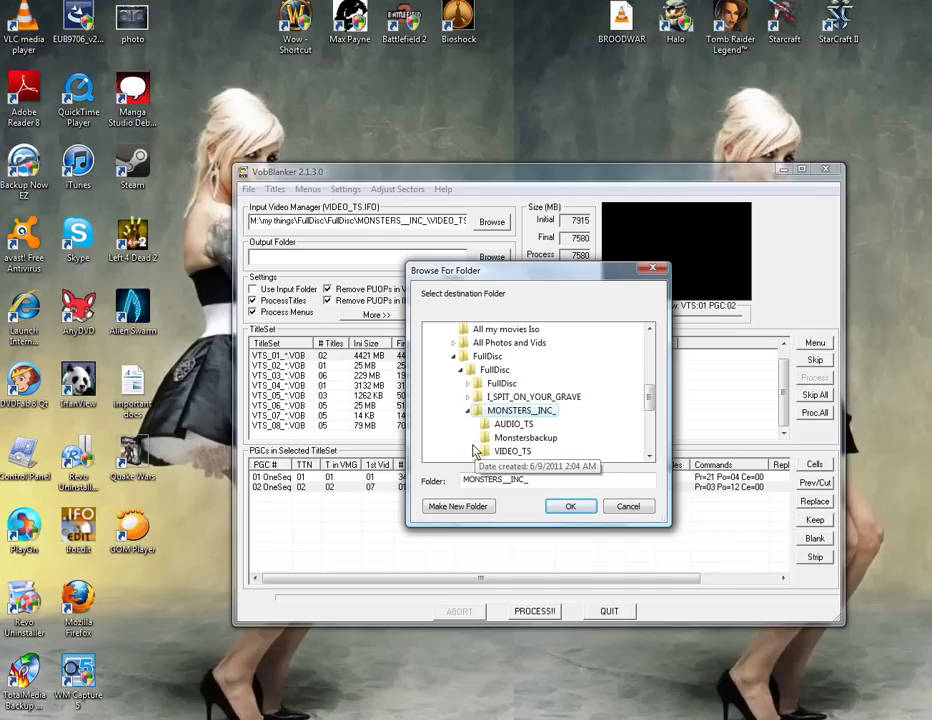
scroll(540, 424, down, 1)
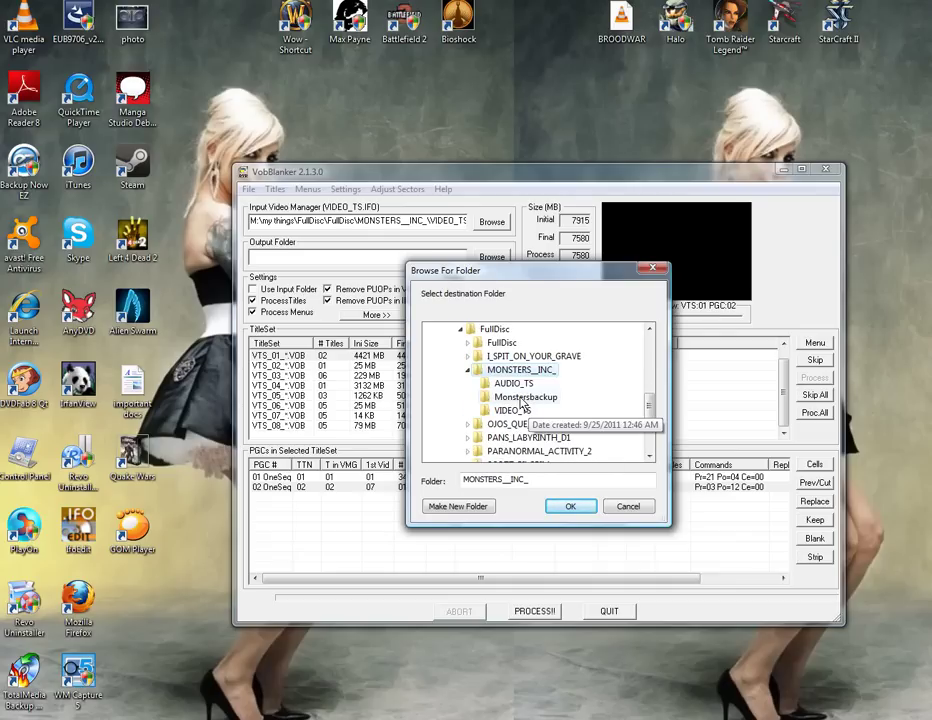
click(522, 397)
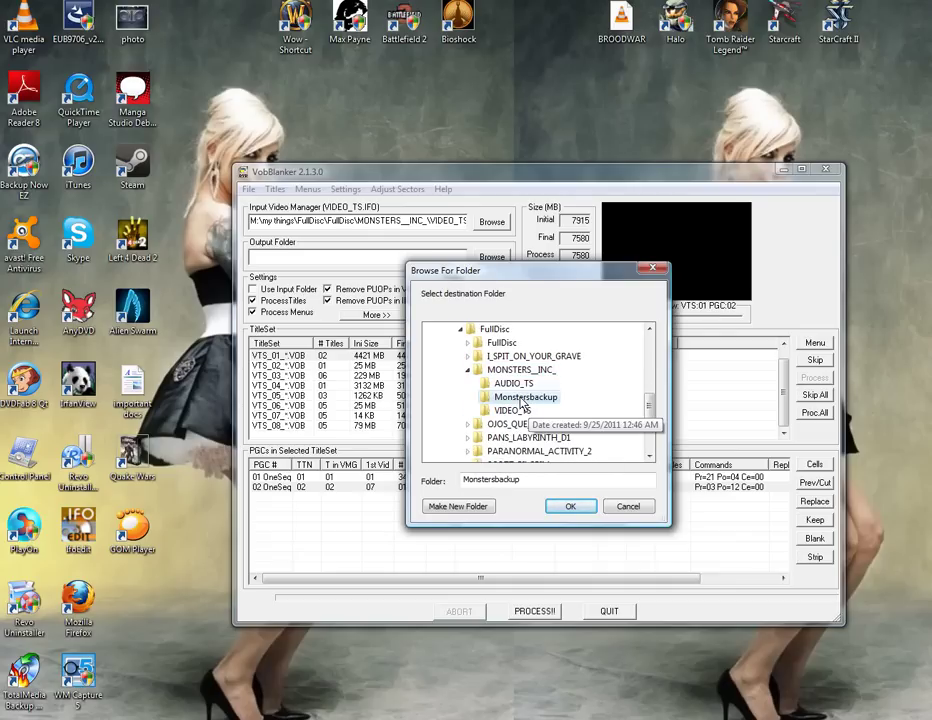
click(567, 507)
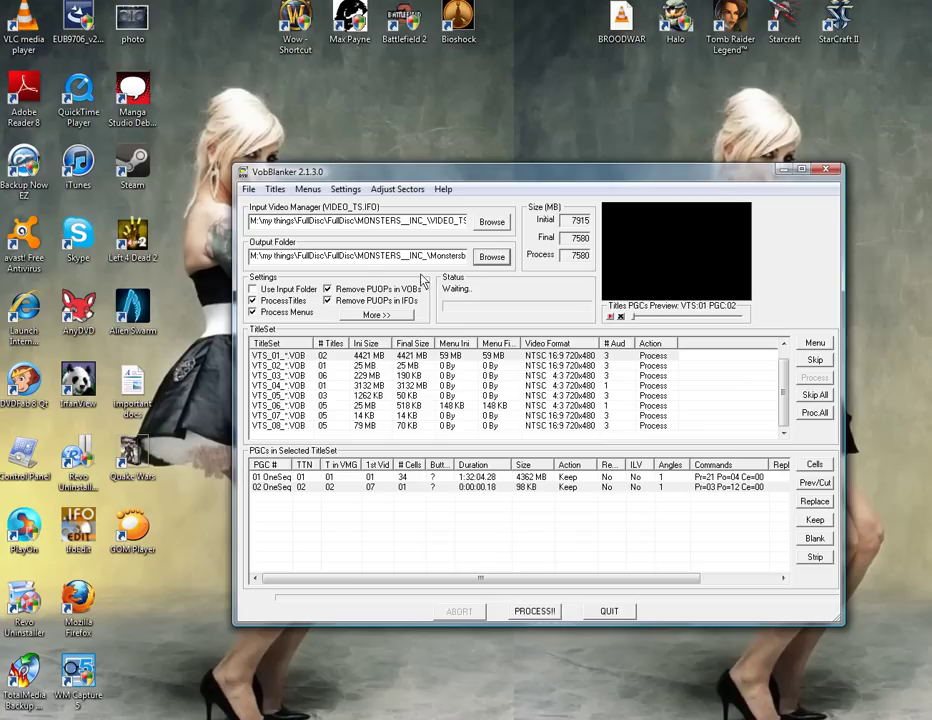
click(540, 612)
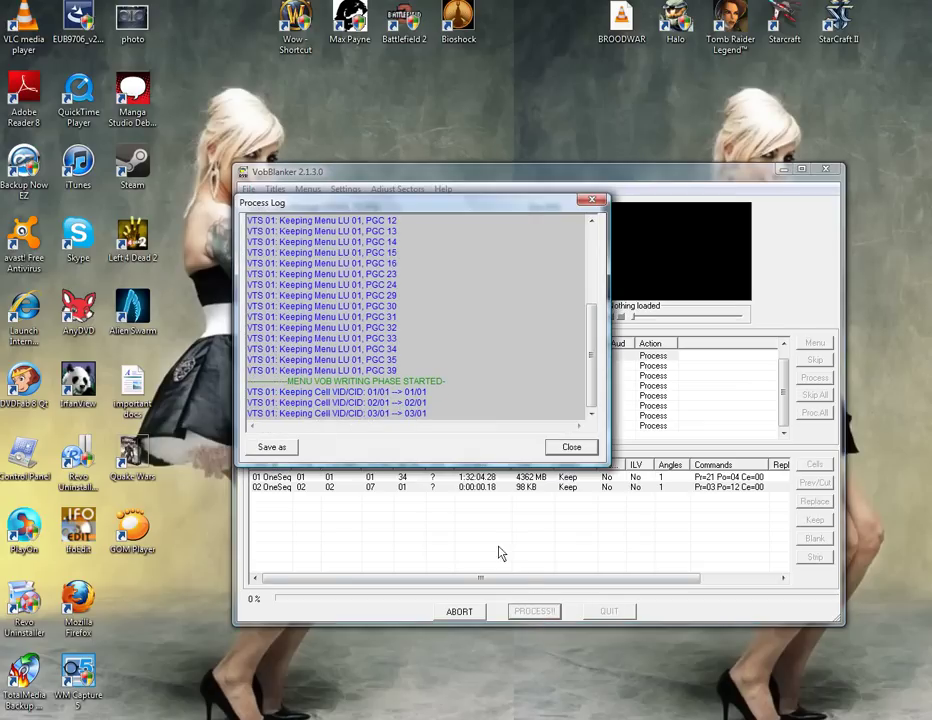